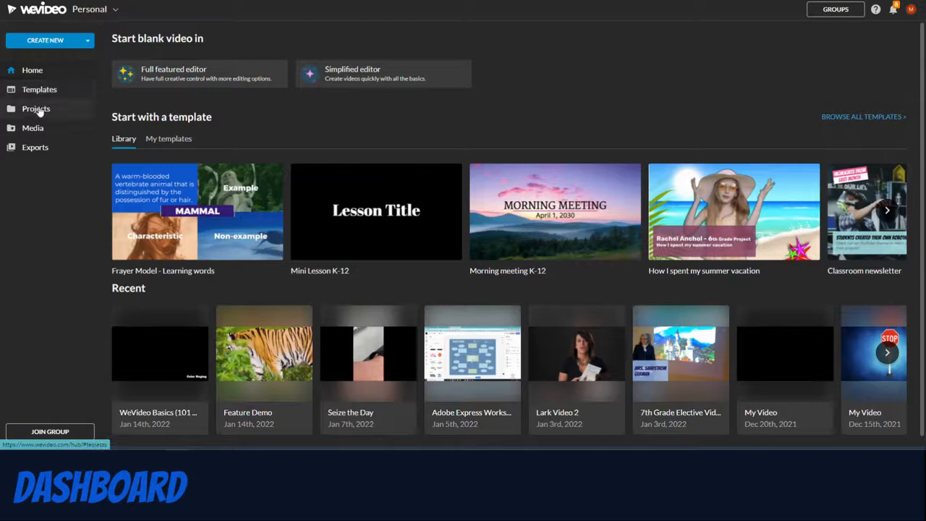
Step: Show the new project types and look at the options for creating a video
{"action": "left_click", "coordinate": [86, 44]}
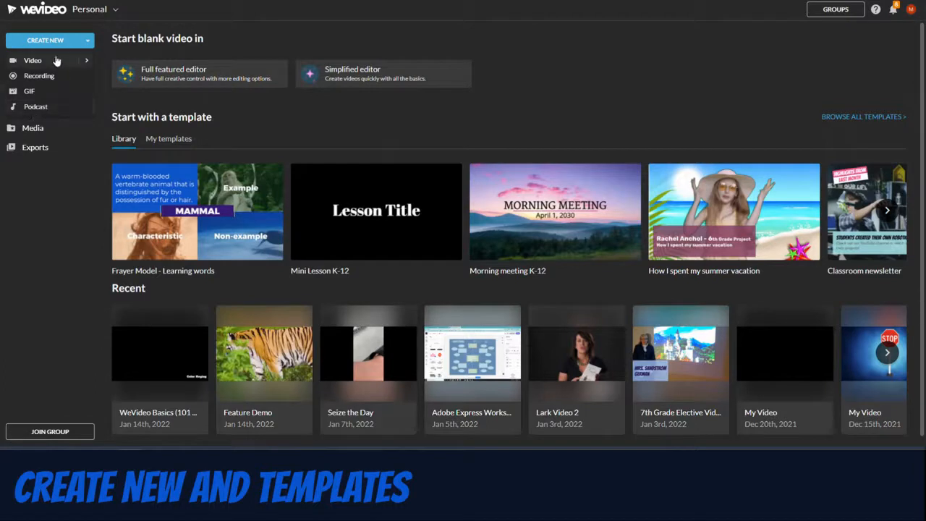
{"action": "mouse_move", "coordinate": [87, 64]}
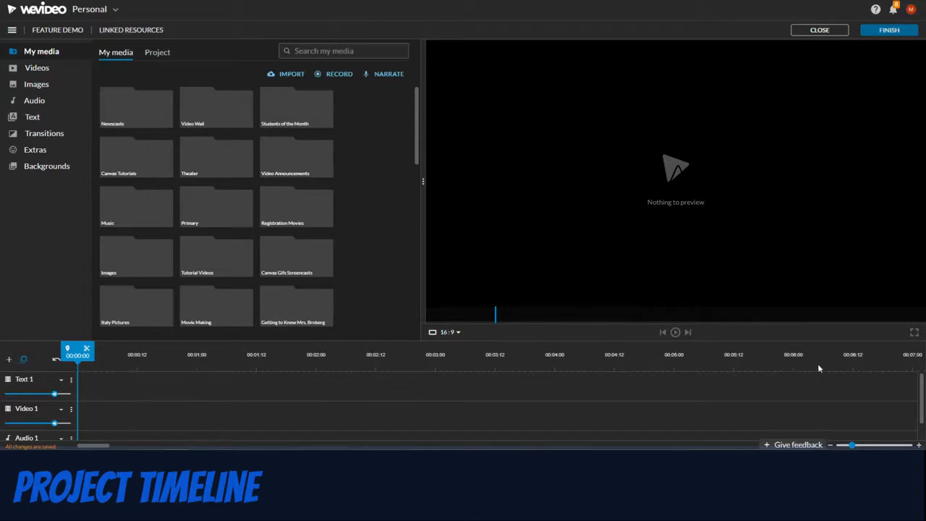
Step: Add a Video / Text track named Video 2 to the project timeline
{"action": "scroll", "coordinate": [7, 433], "scroll_direction": "down", "scroll_amount": 1}
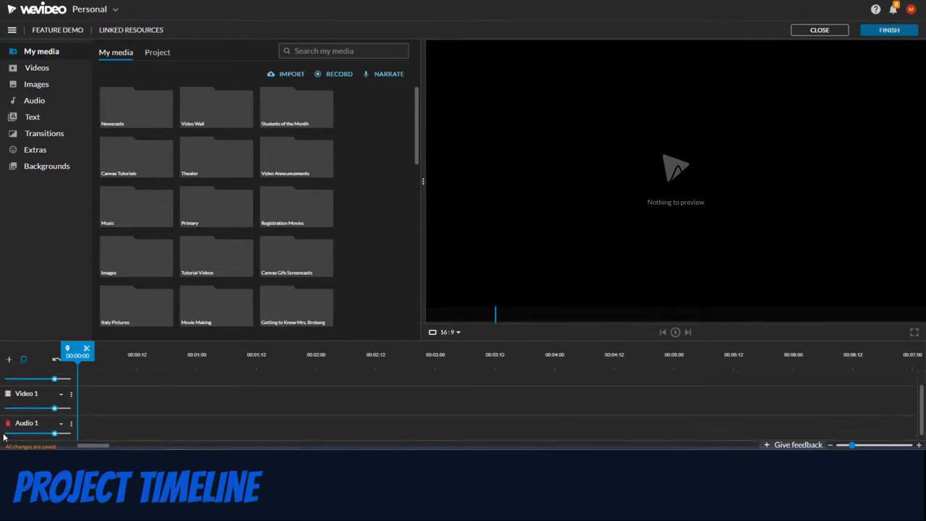
{"action": "scroll", "coordinate": [18, 400], "scroll_direction": "up", "scroll_amount": 1}
{"action": "left_click", "coordinate": [22, 391]}
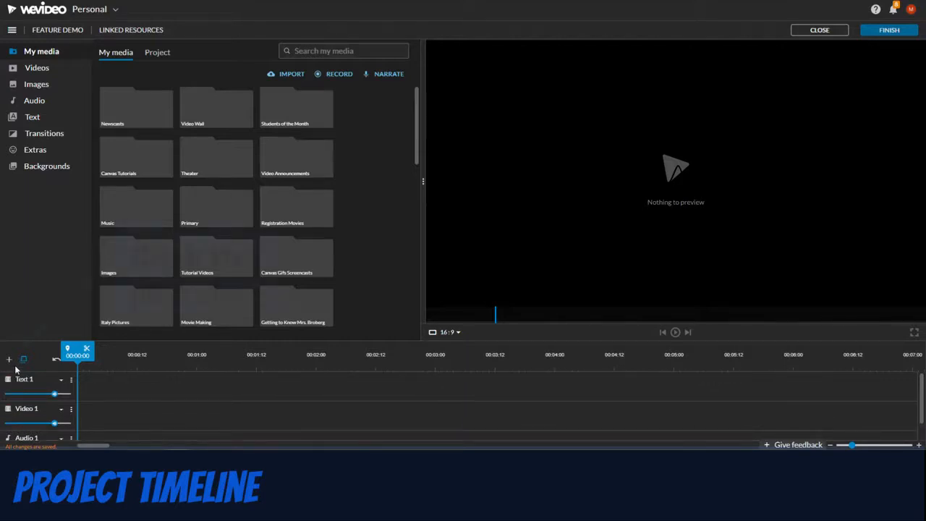
{"action": "left_click", "coordinate": [9, 360]}
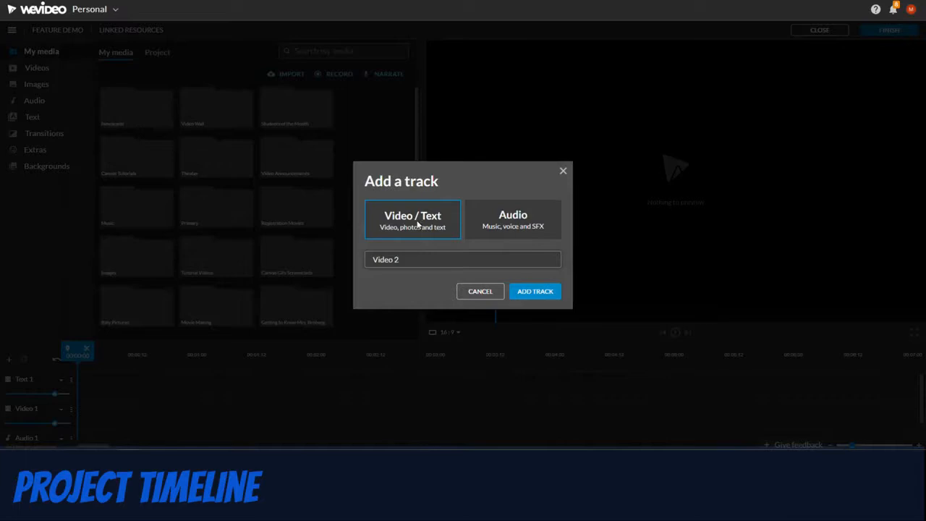
{"action": "left_click", "coordinate": [528, 291]}
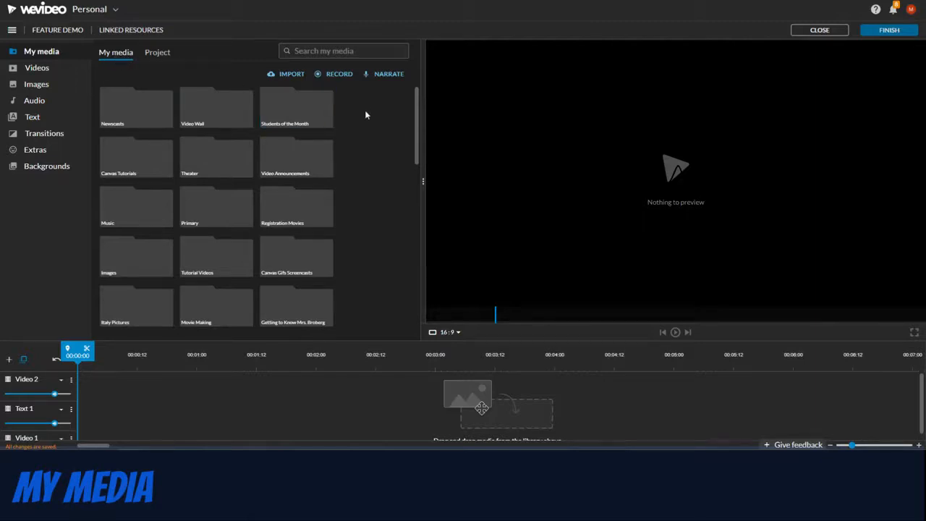
Step: Import the woman's portrait photo from the computer's Pictures folder into My media
{"action": "scroll", "coordinate": [364, 119], "scroll_direction": "down", "scroll_amount": 1}
{"action": "scroll", "coordinate": [360, 130], "scroll_direction": "down", "scroll_amount": 4}
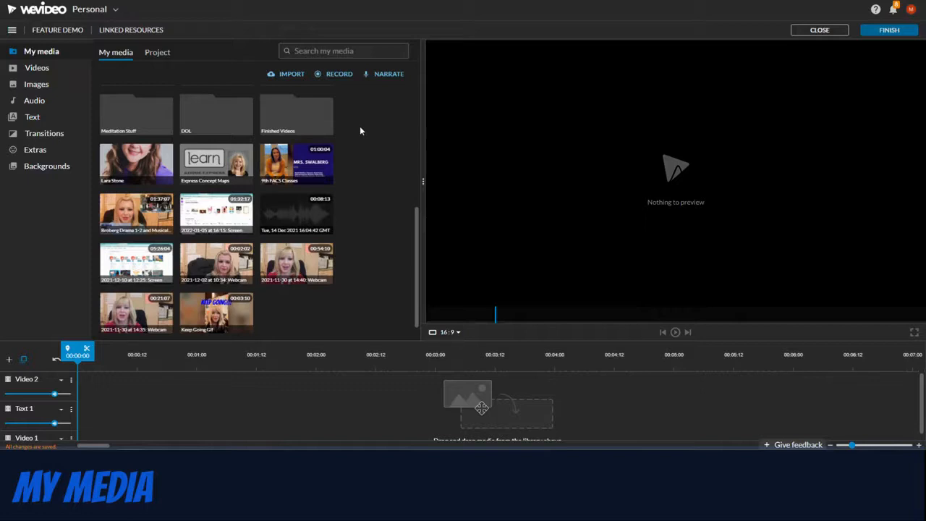
{"action": "left_click", "coordinate": [292, 74]}
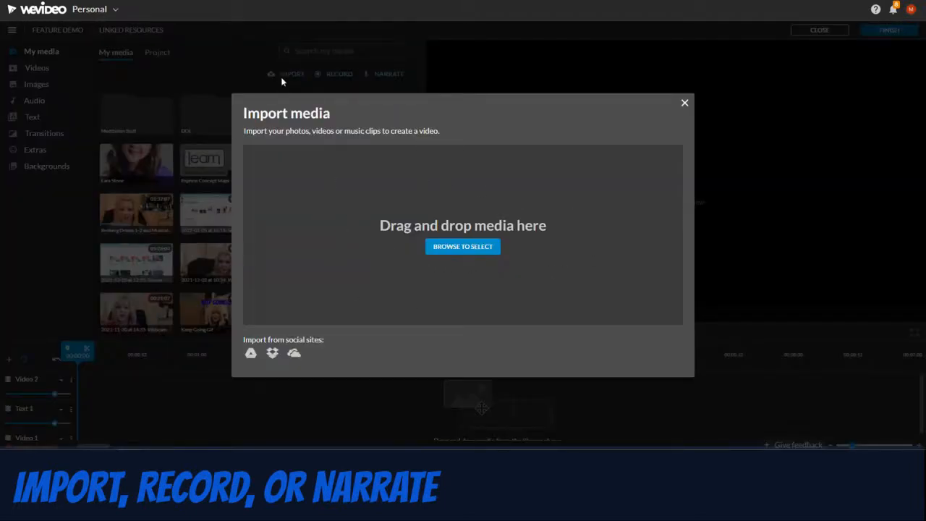
{"action": "left_click", "coordinate": [445, 247]}
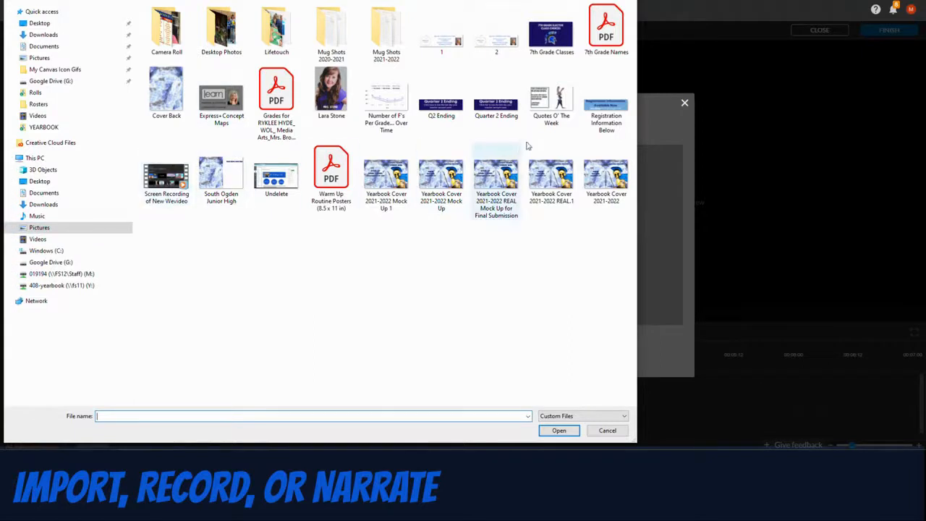
{"action": "left_click", "coordinate": [335, 99]}
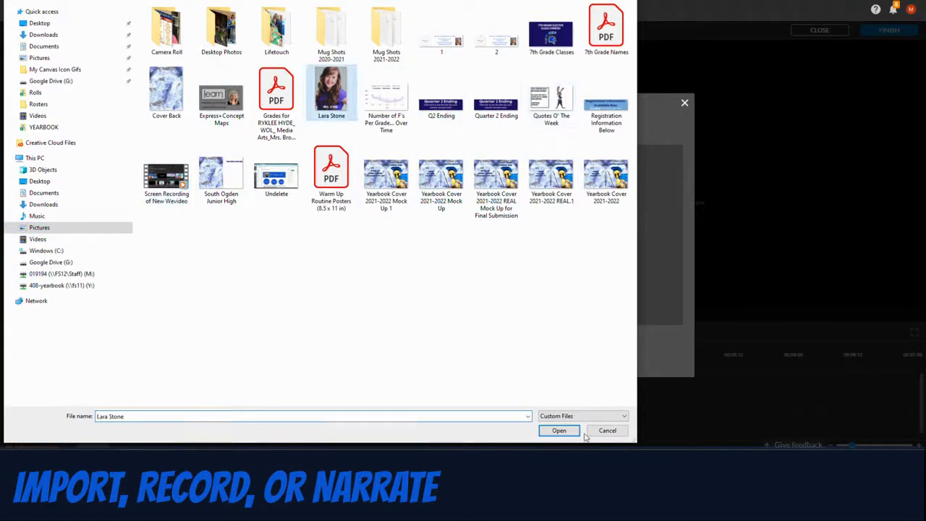
{"action": "left_click", "coordinate": [561, 432]}
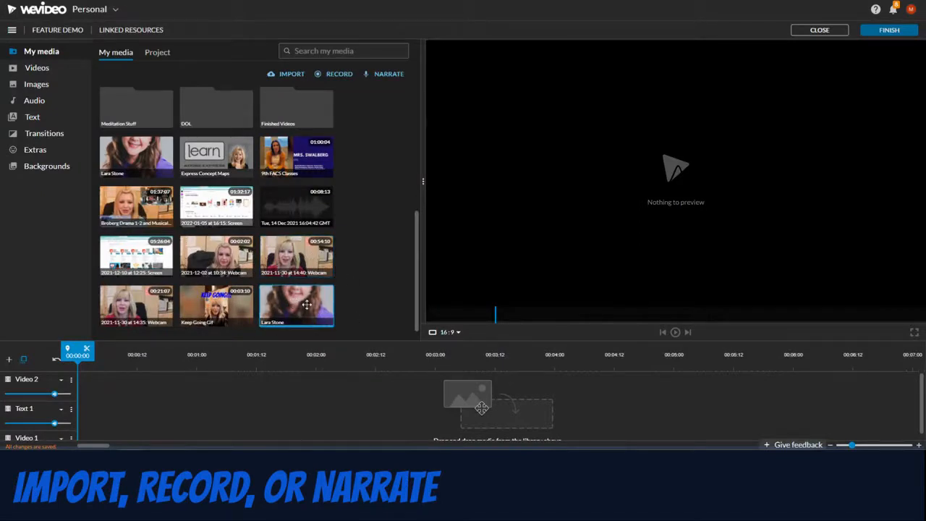
Step: Look at the recording source choices without recording, and view the narration option
{"action": "left_click", "coordinate": [336, 75]}
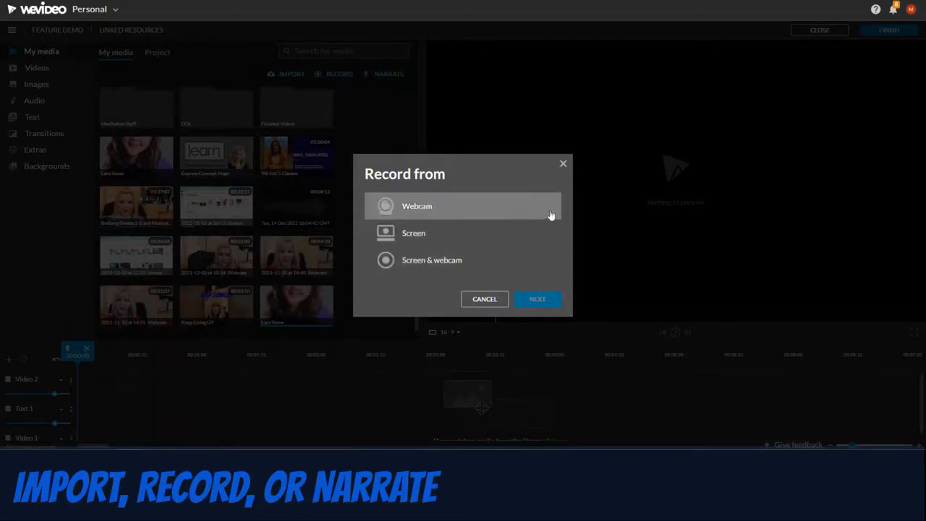
{"action": "left_click", "coordinate": [485, 302]}
{"action": "left_click", "coordinate": [389, 76]}
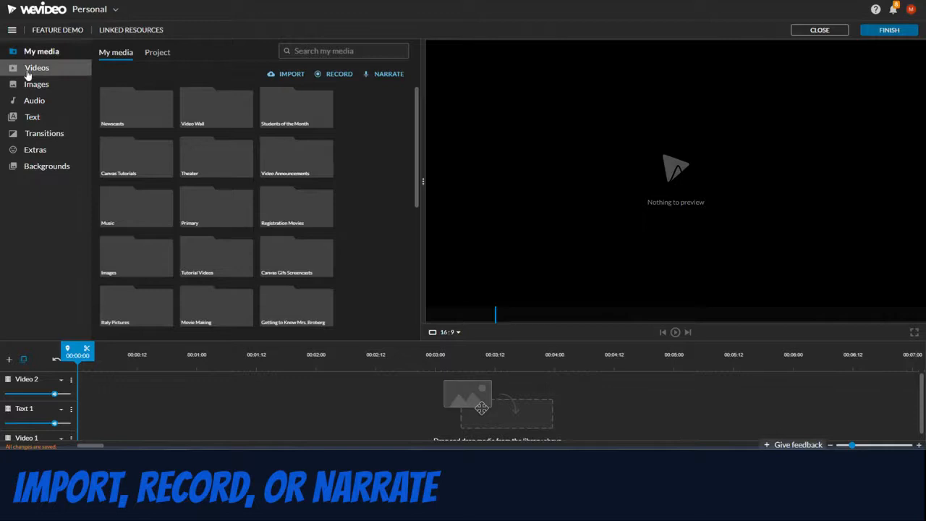
Step: Search the stock videos for "dog" and place the 24-second white dog clip at the start of the Video 1 track
{"action": "left_click", "coordinate": [27, 71]}
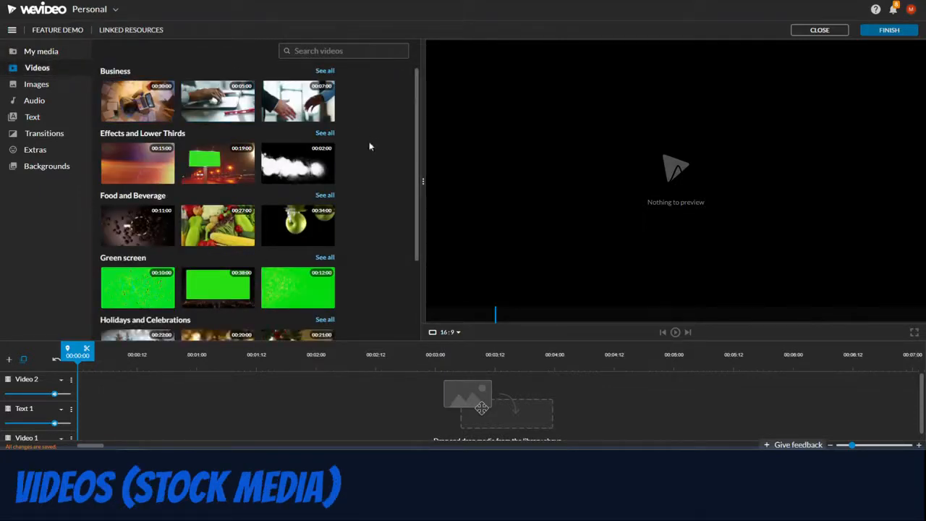
{"action": "scroll", "coordinate": [366, 153], "scroll_direction": "down", "scroll_amount": 2}
{"action": "scroll", "coordinate": [367, 154], "scroll_direction": "up", "scroll_amount": 2}
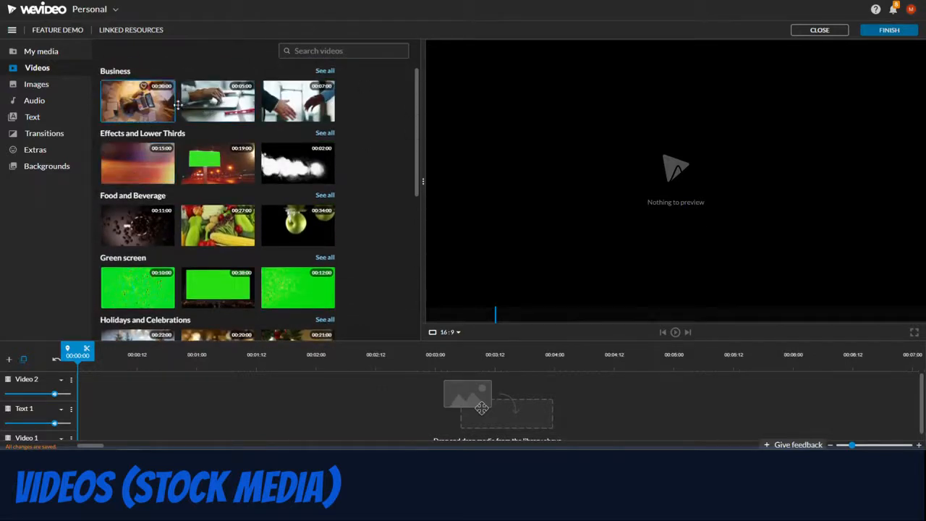
{"action": "scroll", "coordinate": [222, 123], "scroll_direction": "down", "scroll_amount": 2}
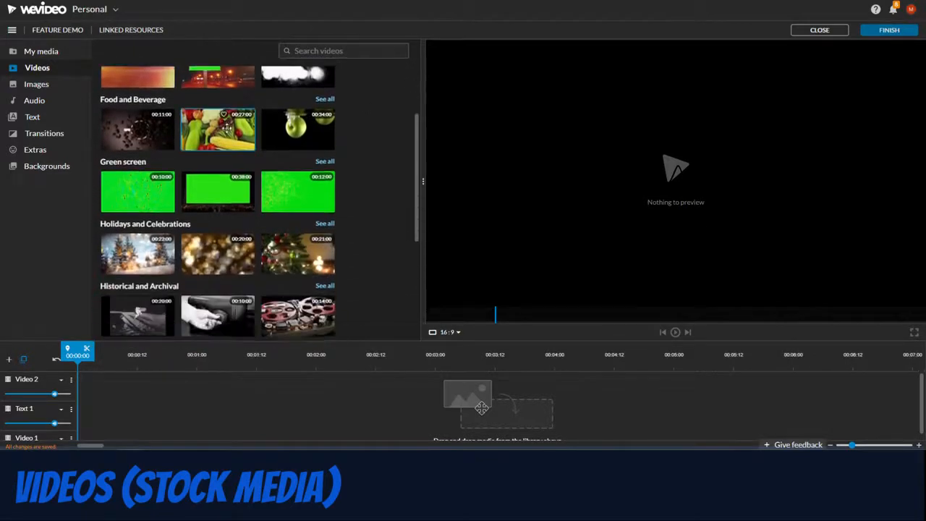
{"action": "left_click", "coordinate": [310, 49]}
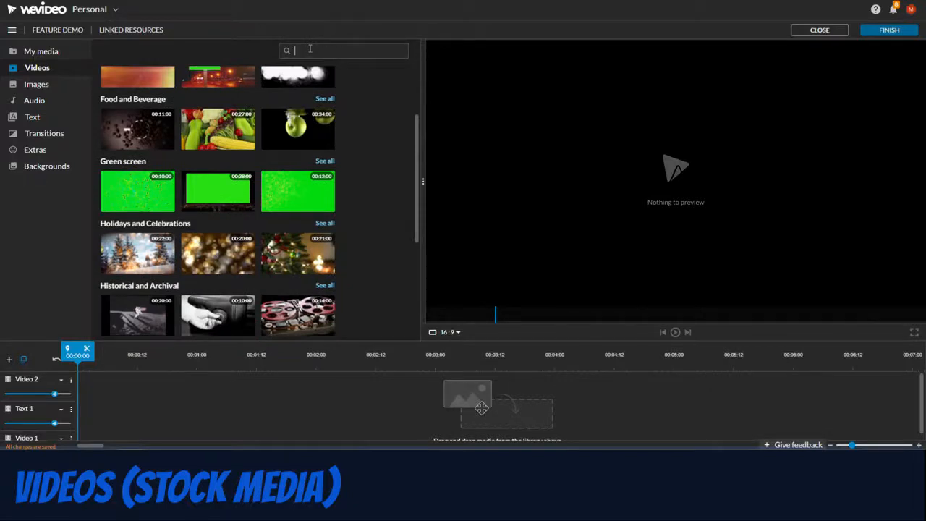
{"action": "type", "text": "dog"}
{"action": "key", "text": "Return"}
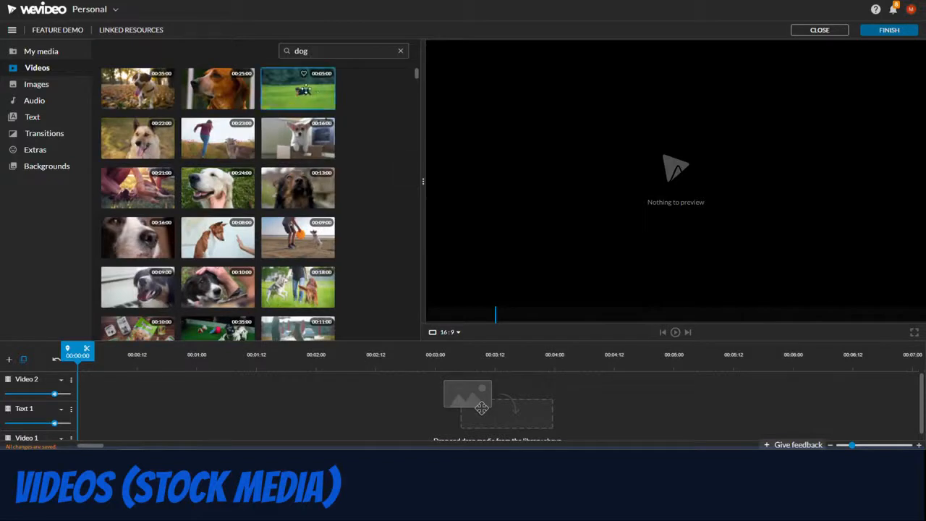
{"action": "left_click_drag", "start_coordinate": [307, 83], "coordinate": [94, 410]}
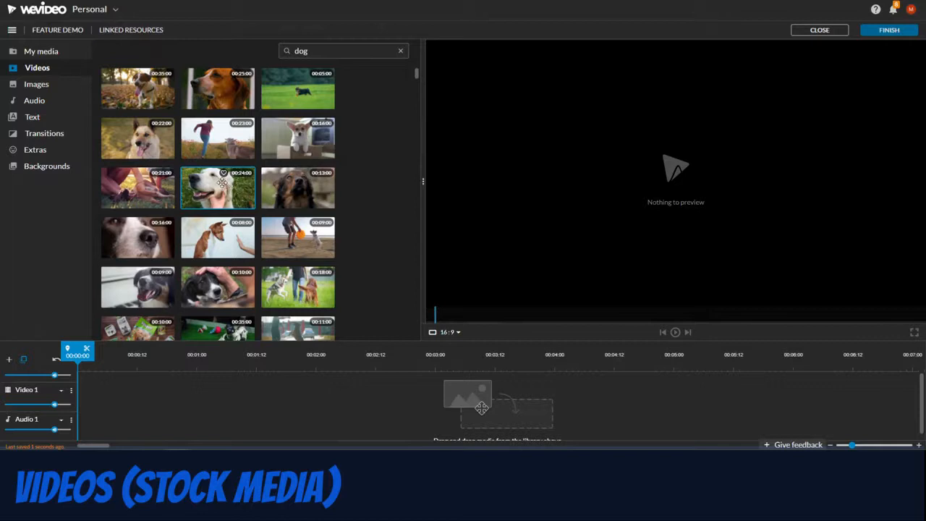
{"action": "left_click_drag", "start_coordinate": [221, 182], "coordinate": [89, 398]}
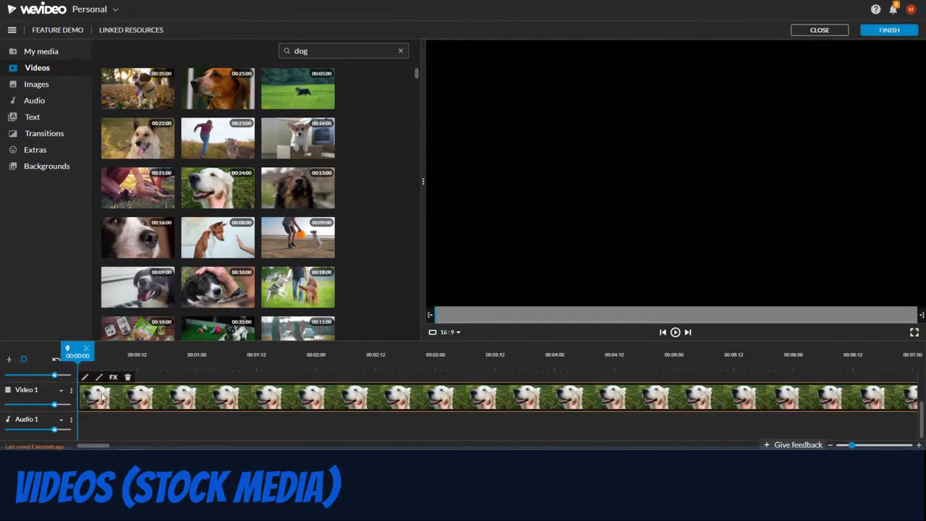
Step: Place the stock image of the shrugging man in a plaid shirt on the Video 2 track at about 00:01:19
{"action": "left_click", "coordinate": [36, 86]}
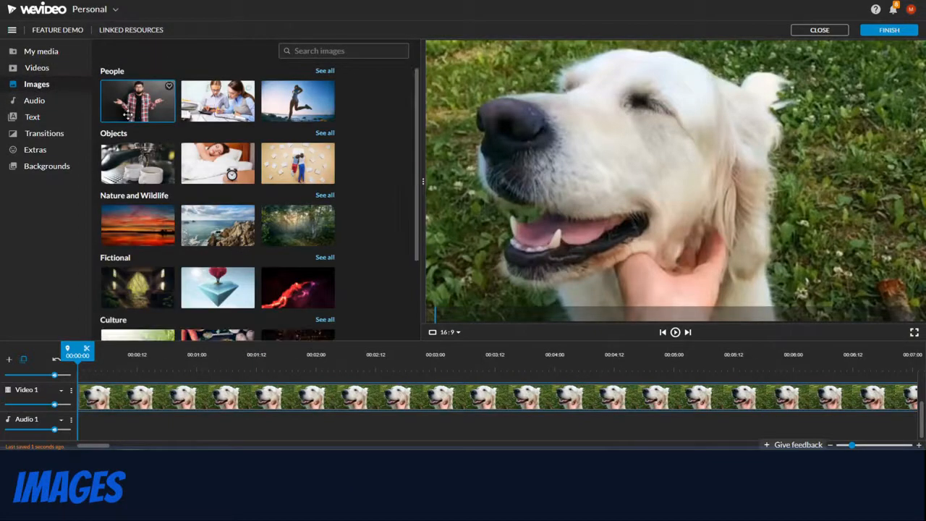
{"action": "scroll", "coordinate": [214, 420], "scroll_direction": "up", "scroll_amount": 2}
{"action": "left_click_drag", "start_coordinate": [138, 102], "coordinate": [299, 377]}
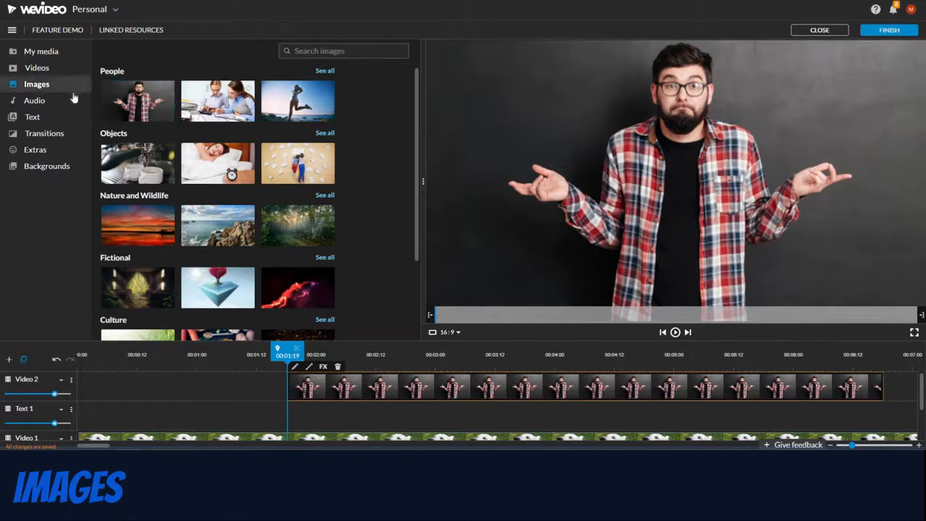
Step: Browse the stock music categories in the audio library
{"action": "left_click", "coordinate": [40, 102]}
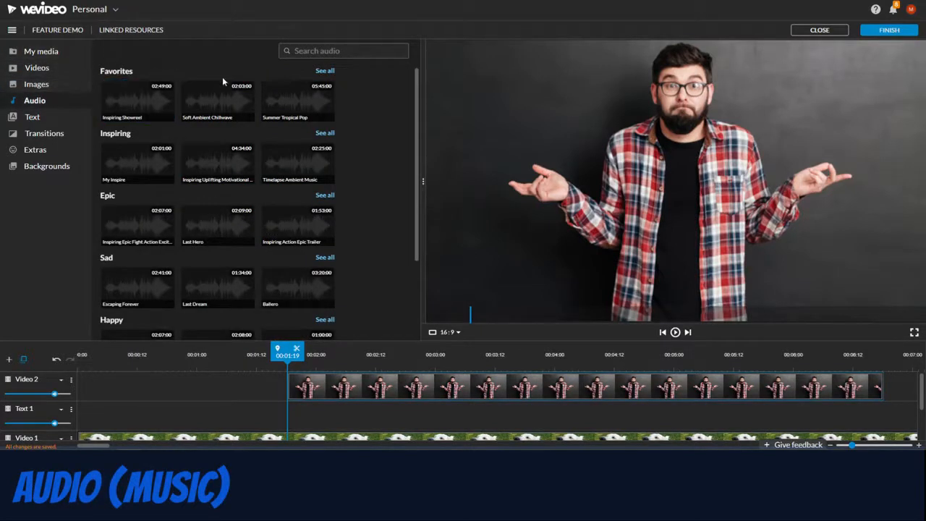
{"action": "scroll", "coordinate": [368, 154], "scroll_direction": "down", "scroll_amount": 2}
{"action": "scroll", "coordinate": [347, 155], "scroll_direction": "up", "scroll_amount": 2}
{"action": "scroll", "coordinate": [338, 235], "scroll_direction": "down", "scroll_amount": 5}
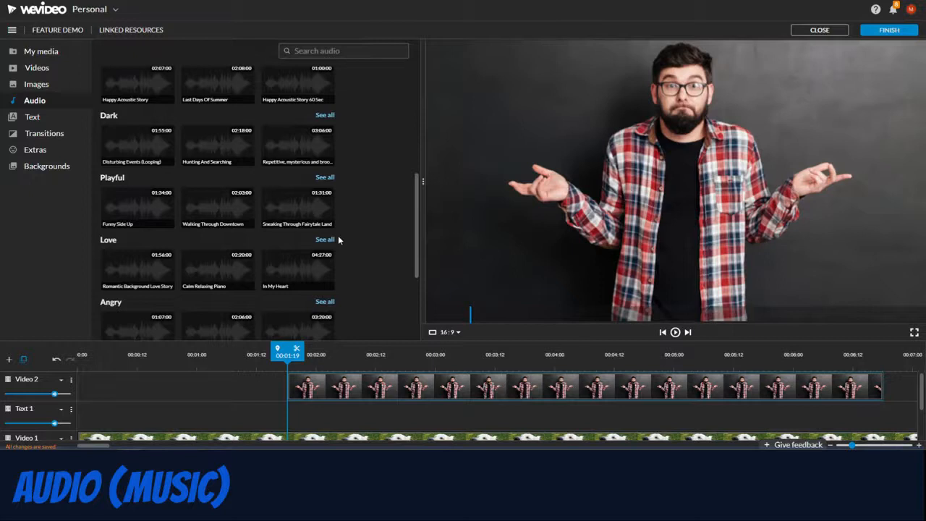
{"action": "scroll", "coordinate": [338, 240], "scroll_direction": "down", "scroll_amount": 1}
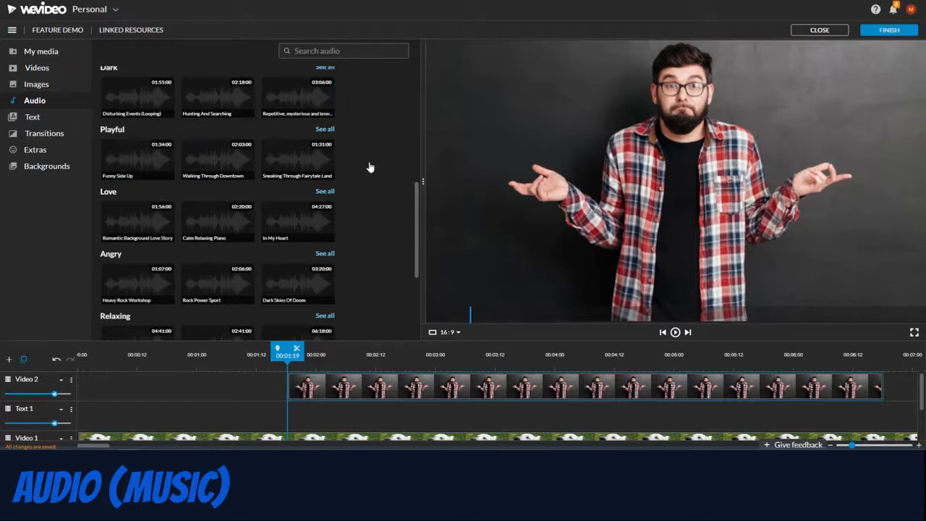
{"action": "scroll", "coordinate": [367, 160], "scroll_direction": "down", "scroll_amount": 1}
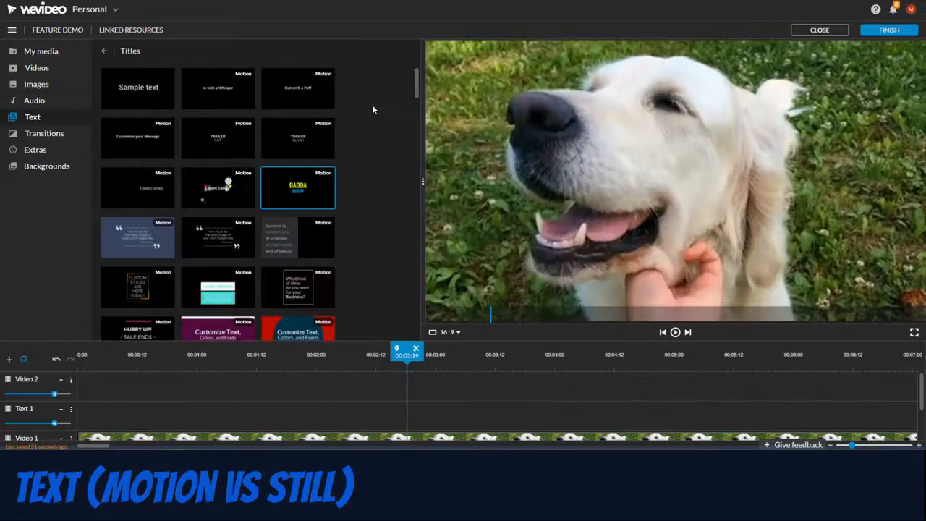
Step: Look through the text categories and place the still "Sample text" title at the start of the Video 2 track
{"action": "left_click", "coordinate": [103, 51]}
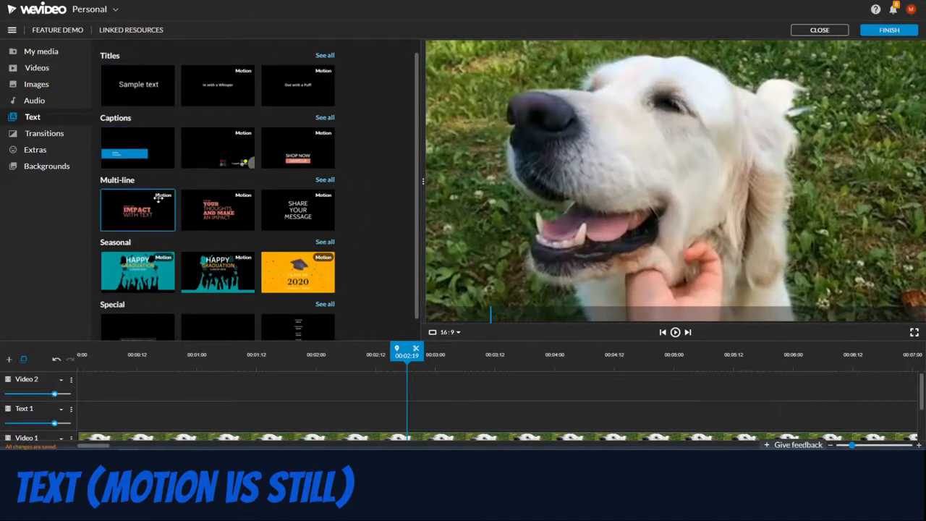
{"action": "scroll", "coordinate": [289, 246], "scroll_direction": "down", "scroll_amount": 1}
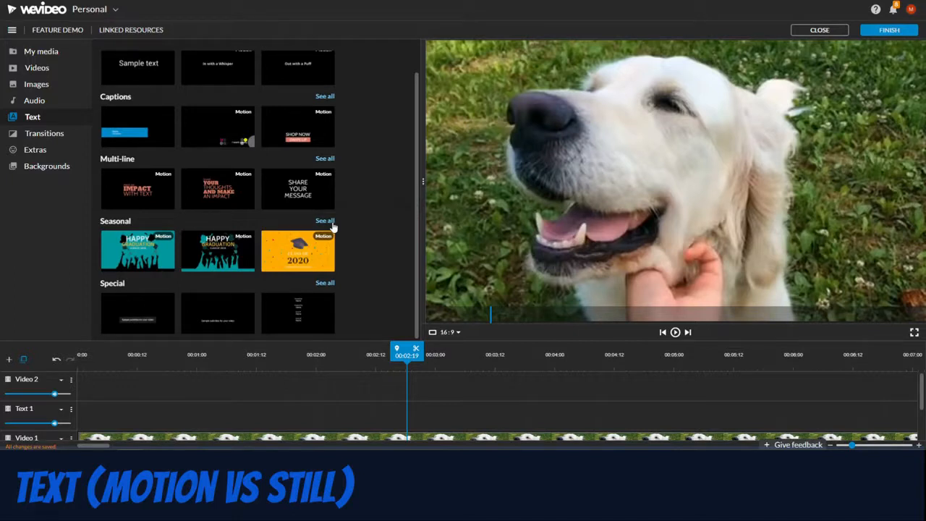
{"action": "scroll", "coordinate": [372, 192], "scroll_direction": "up", "scroll_amount": 1}
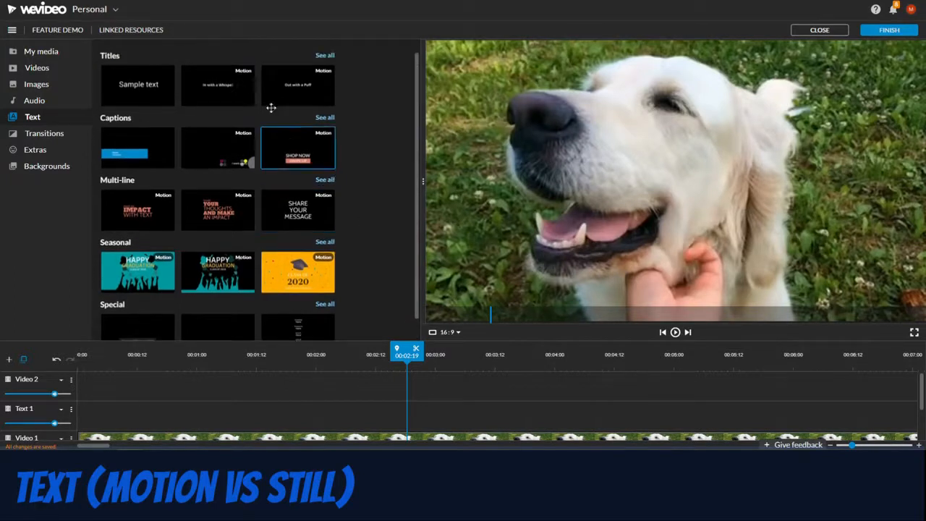
{"action": "left_click", "coordinate": [325, 55]}
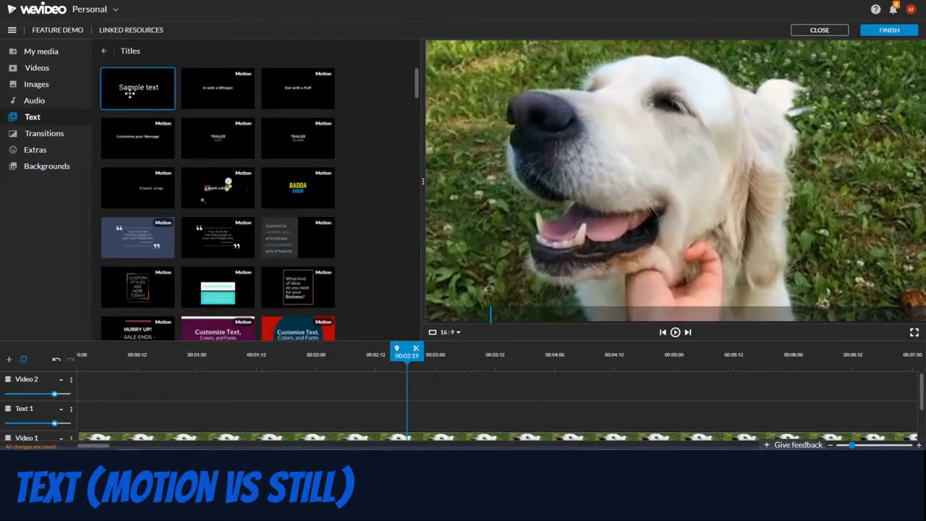
{"action": "left_click_drag", "start_coordinate": [127, 84], "coordinate": [89, 388]}
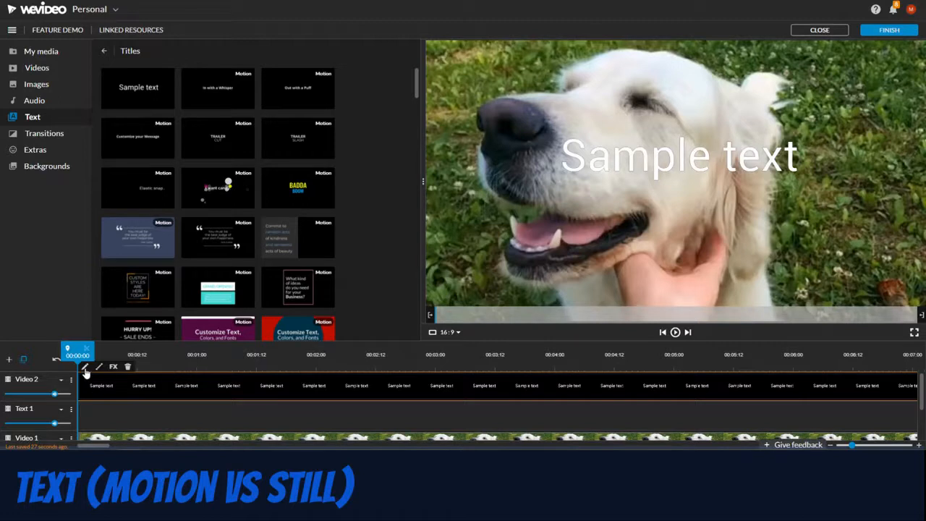
Step: Open the still title on the Video 2 track for editing, replace its text with "Dog" and set the font to Bangers
{"action": "left_click", "coordinate": [86, 367]}
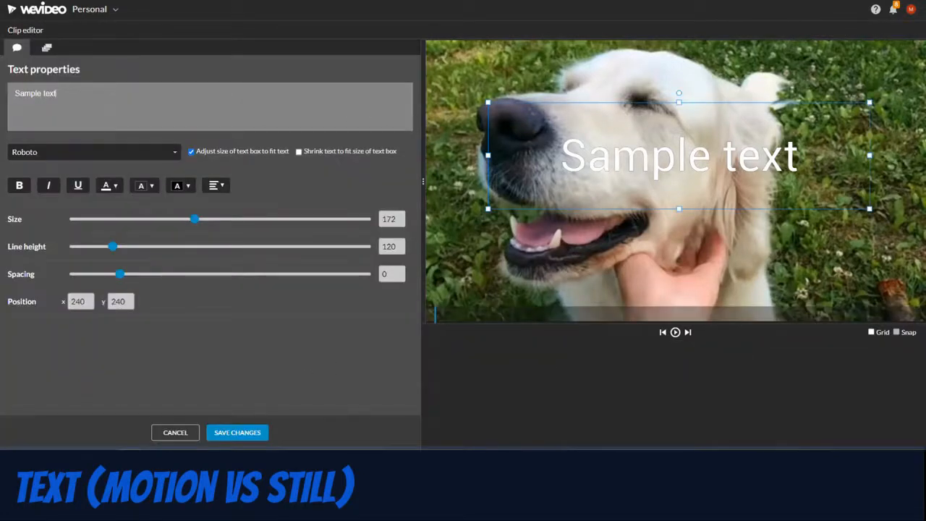
{"action": "left_click_drag", "start_coordinate": [56, 93], "coordinate": [10, 93]}
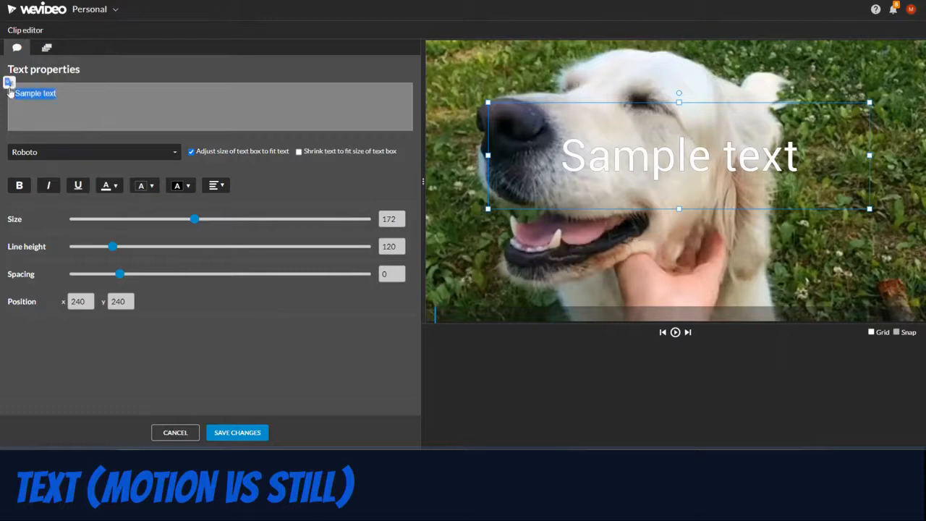
{"action": "type", "text": "Dog"}
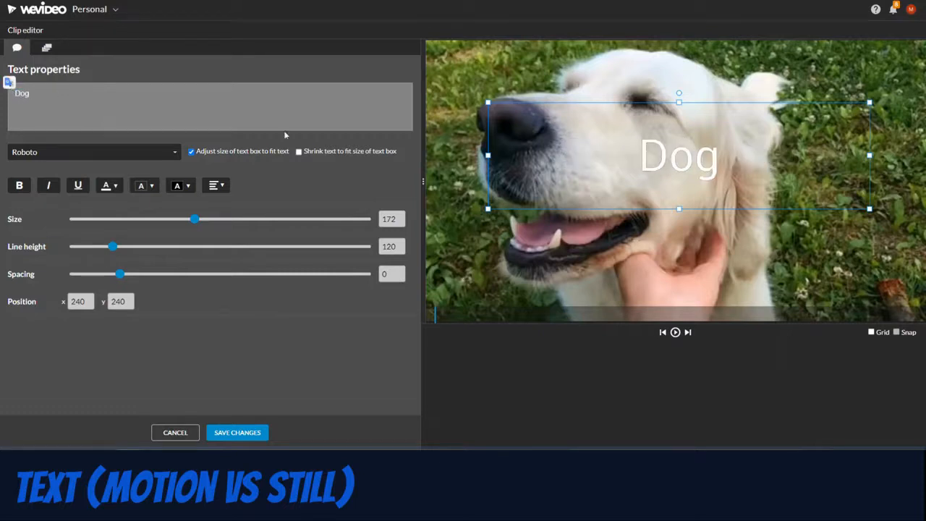
{"action": "left_click", "coordinate": [177, 156]}
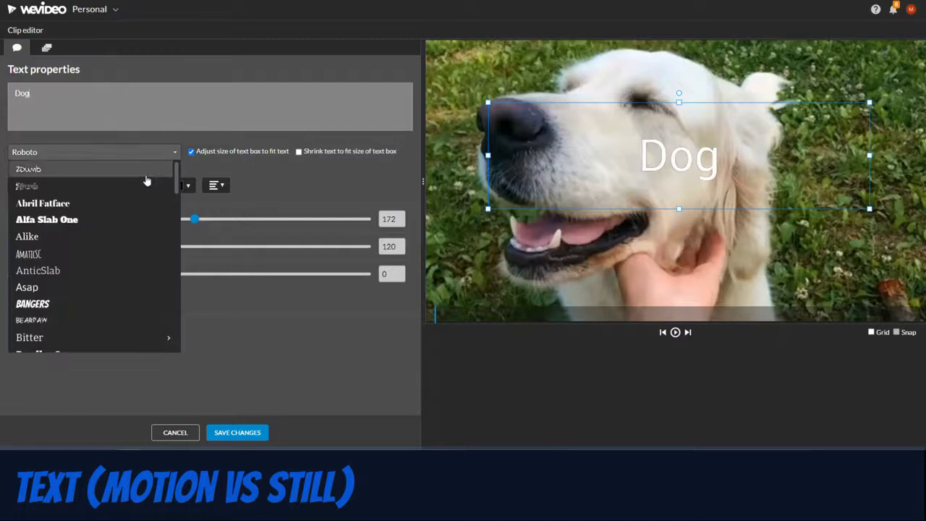
{"action": "left_click", "coordinate": [72, 308]}
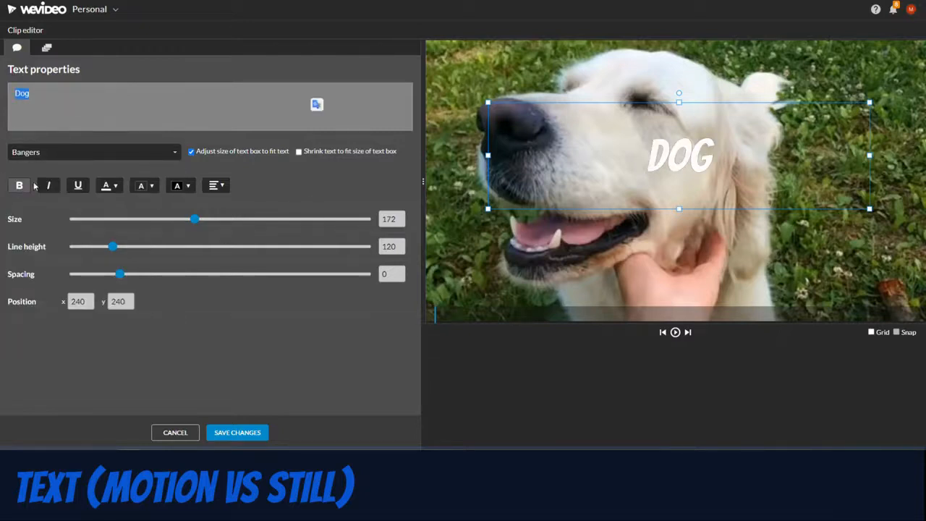
Step: Set the color of the "Dog" text to orange (#ff9900)
{"action": "left_click", "coordinate": [115, 187]}
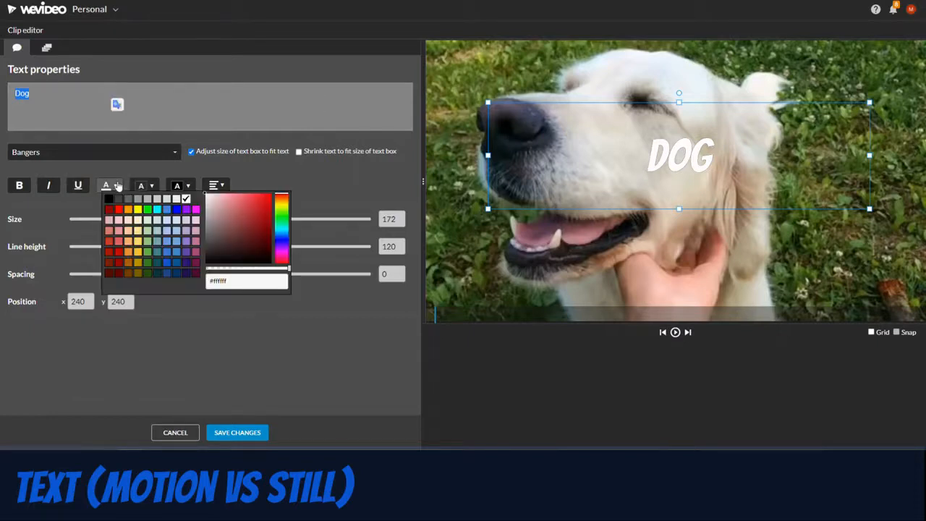
{"action": "left_click", "coordinate": [128, 210]}
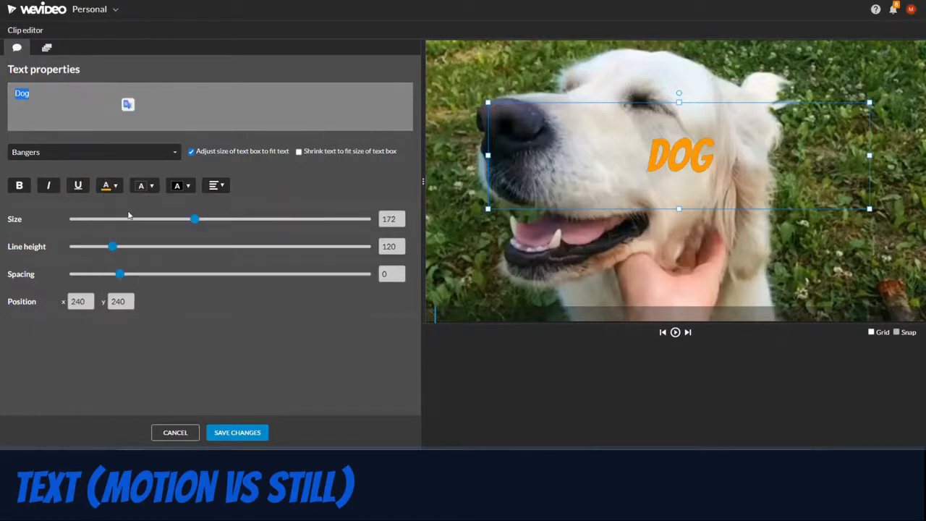
{"action": "left_click", "coordinate": [358, 165]}
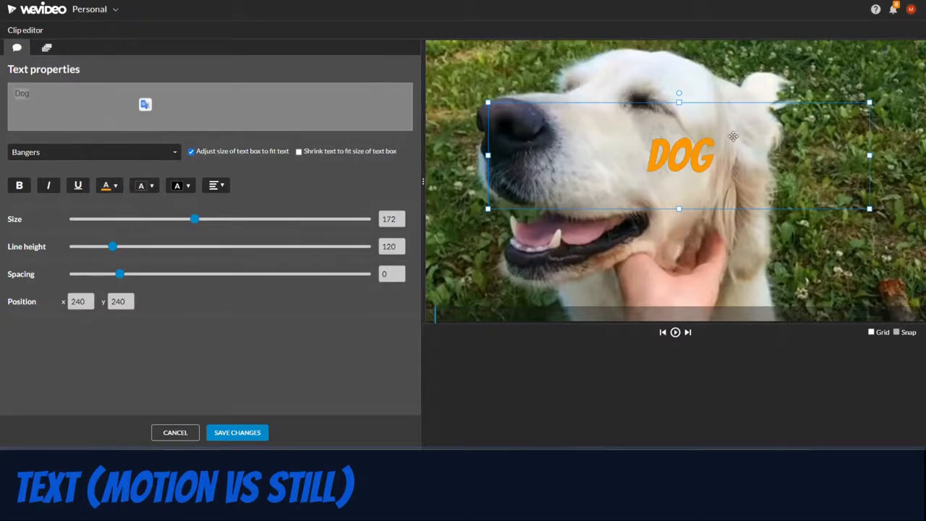
Step: Give the "Dog" text a dark green highlight and fill its text box with a light purple background
{"action": "left_click", "coordinate": [116, 188]}
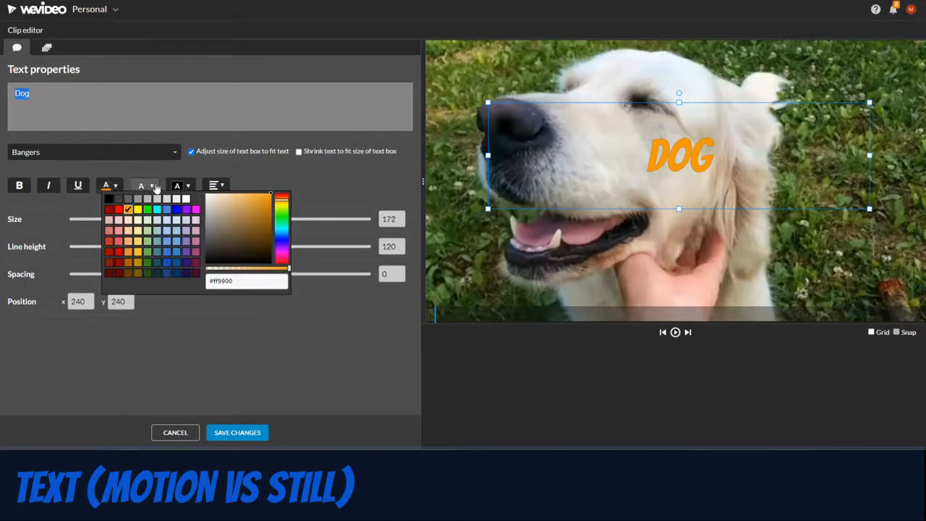
{"action": "left_click", "coordinate": [152, 187]}
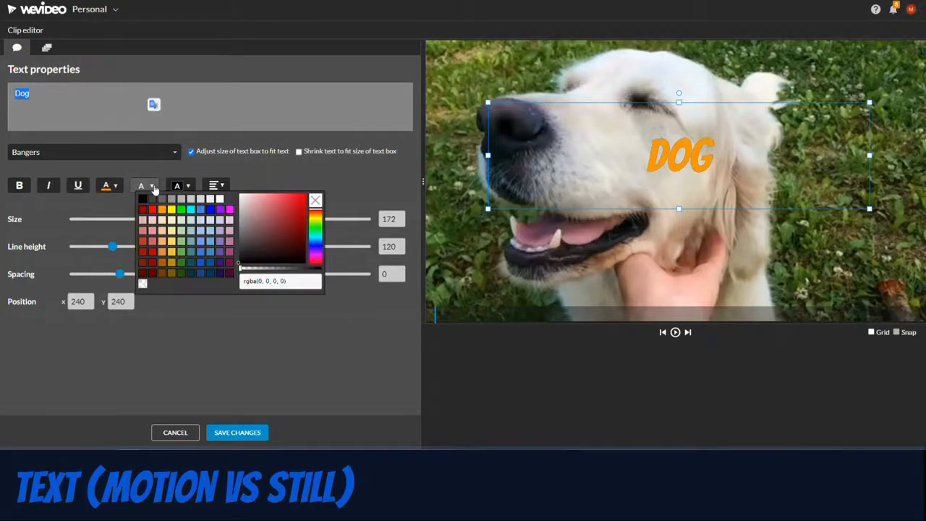
{"action": "left_click", "coordinate": [181, 263]}
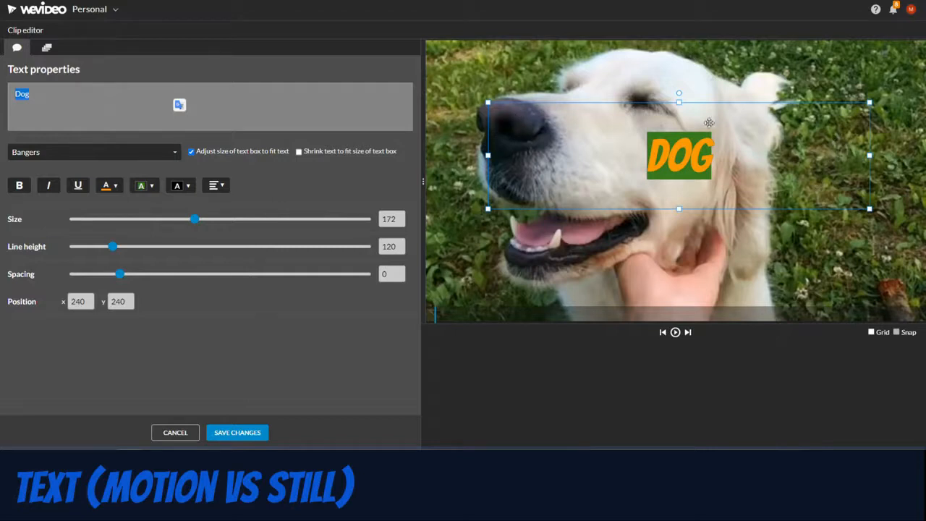
{"action": "left_click", "coordinate": [188, 188]}
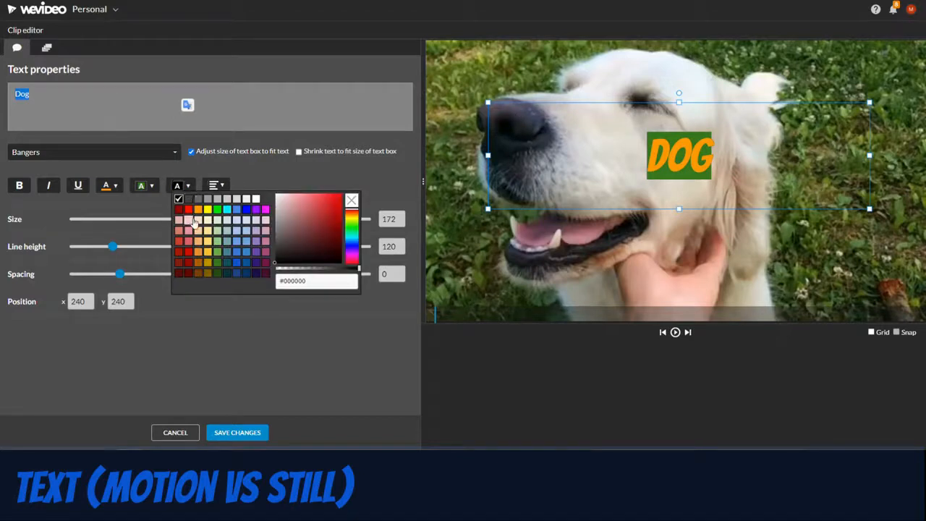
{"action": "left_click", "coordinate": [257, 243]}
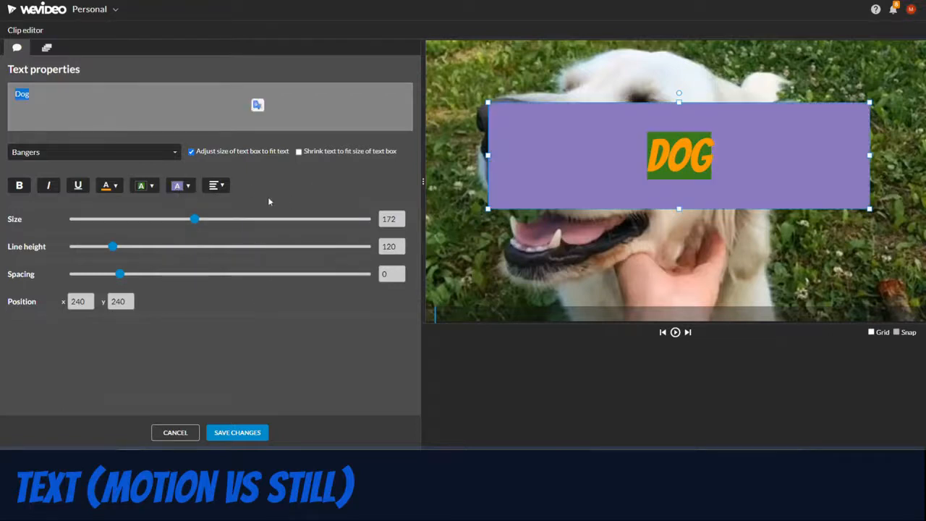
Step: Set the line height to 140 and shrink the text box, with text shrinking to fit, to a text size of about 76
{"action": "left_click", "coordinate": [222, 186]}
{"action": "left_click_drag", "start_coordinate": [113, 248], "coordinate": [144, 248]}
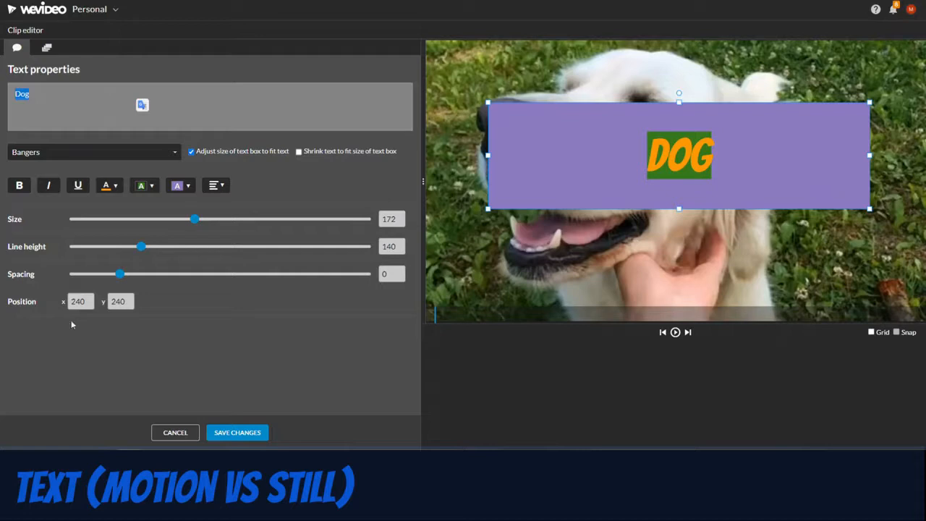
{"action": "left_click", "coordinate": [298, 151]}
{"action": "mouse_move", "coordinate": [499, 102]}
{"action": "left_mouse_down"}
{"action": "mouse_move", "coordinate": [572, 119]}
{"action": "mouse_move", "coordinate": [665, 119]}
{"action": "mouse_move", "coordinate": [694, 148]}
{"action": "mouse_move", "coordinate": [743, 160]}
{"action": "left_mouse_up"}
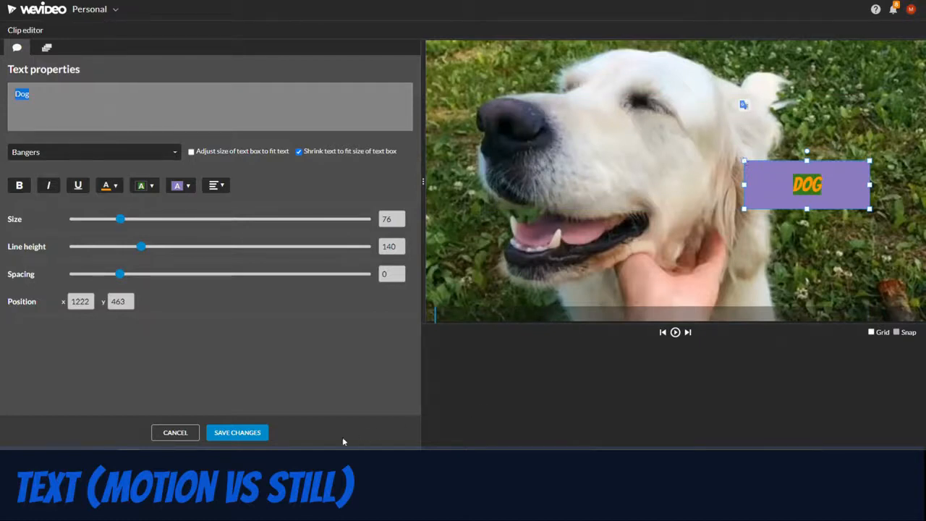
Step: Move the "Dog" text box to the lower-left of the picture at about X 59, Y 857 and save the title
{"action": "left_click", "coordinate": [233, 433]}
{"action": "left_click_drag", "start_coordinate": [784, 182], "coordinate": [551, 275]}
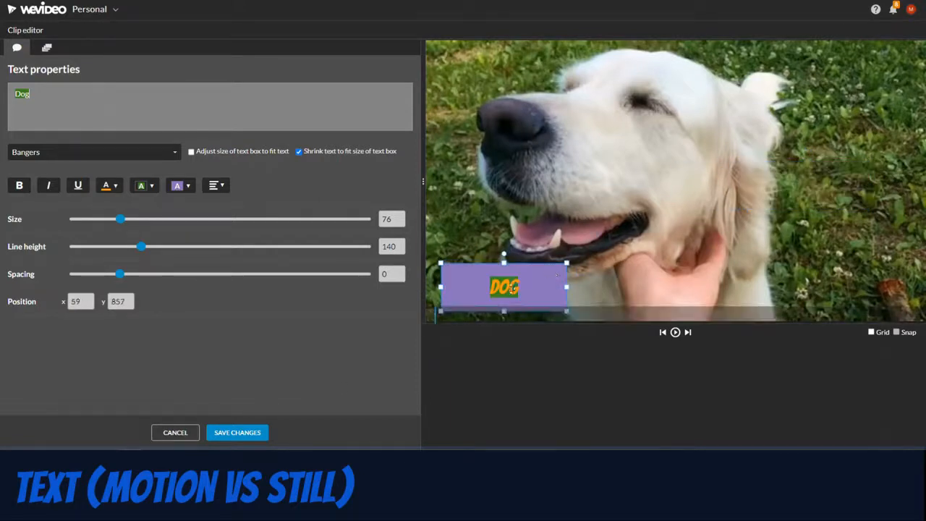
{"action": "left_click", "coordinate": [237, 434]}
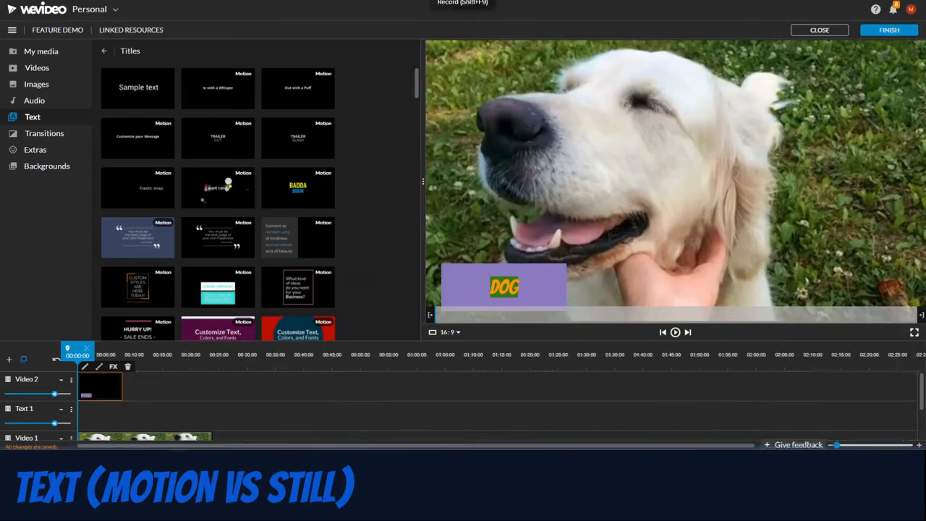
Step: Place the green-and-purple "Customize Text, Colors, and Fonts" motion title on the Video 2 track at about 00:09:22 and preview it
{"action": "scroll", "coordinate": [355, 276], "scroll_direction": "down", "scroll_amount": 5}
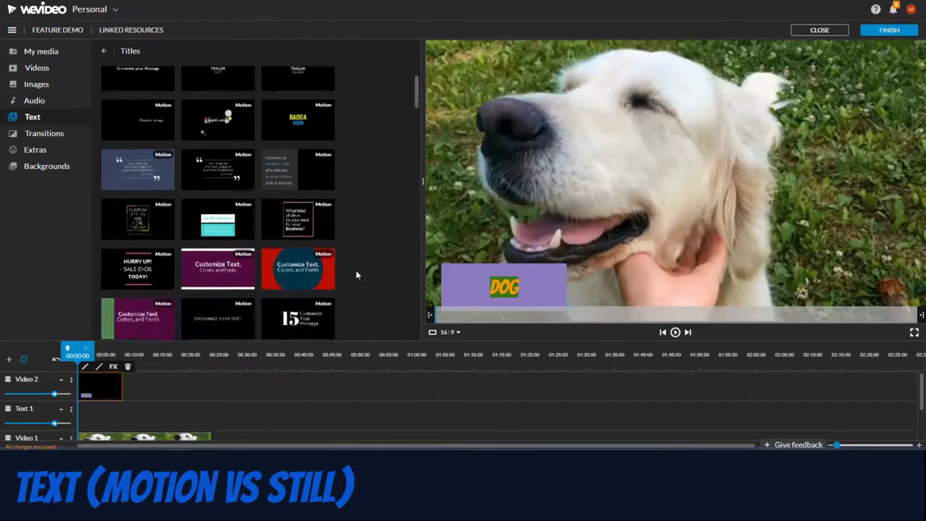
{"action": "left_click_drag", "start_coordinate": [131, 194], "coordinate": [143, 396]}
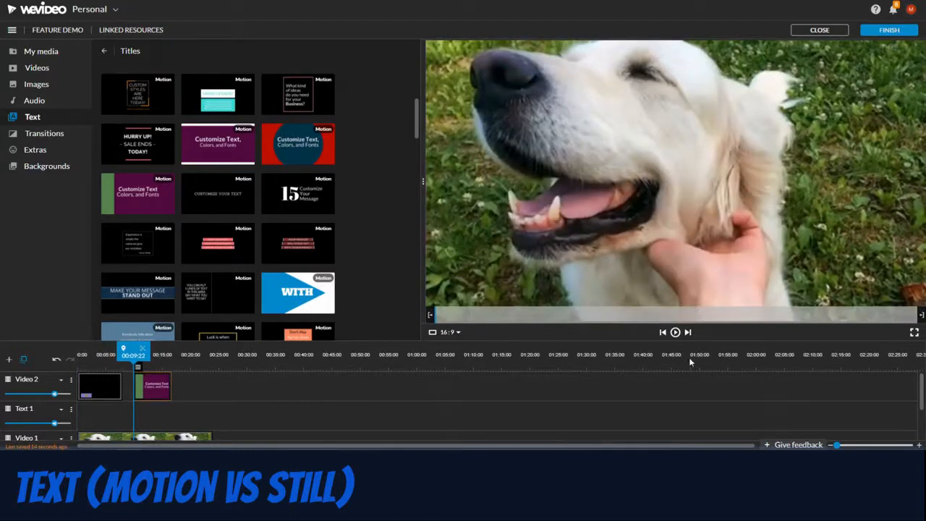
{"action": "left_click", "coordinate": [676, 332]}
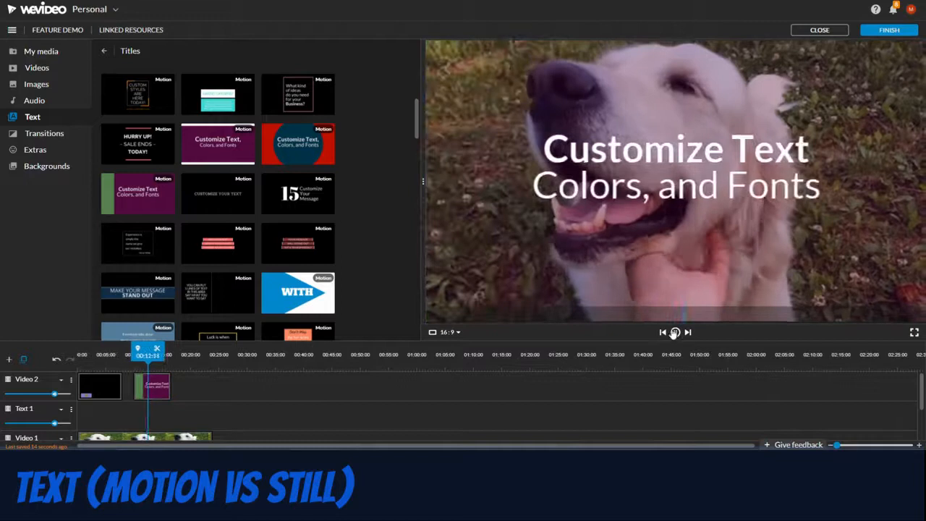
{"action": "left_click", "coordinate": [675, 332]}
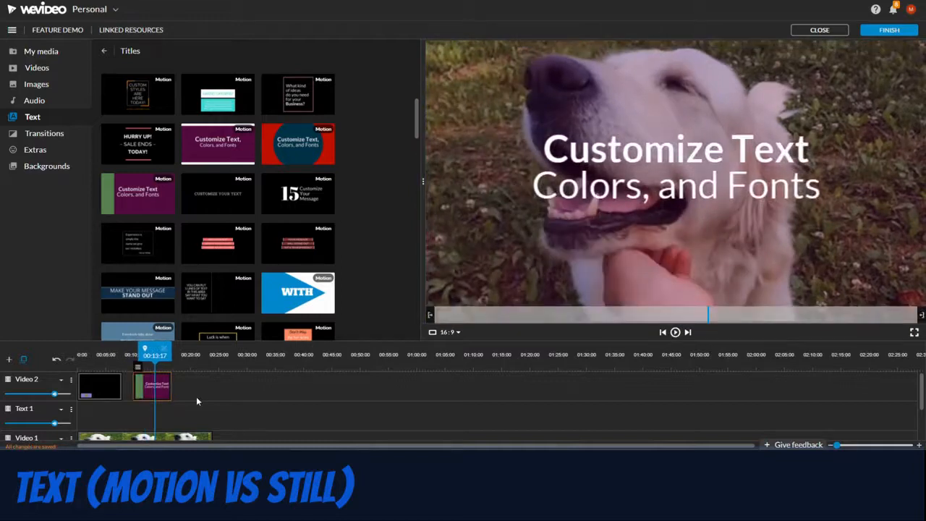
Step: Open the motion title for editing and change its third palette color to cyan
{"action": "left_click", "coordinate": [138, 370]}
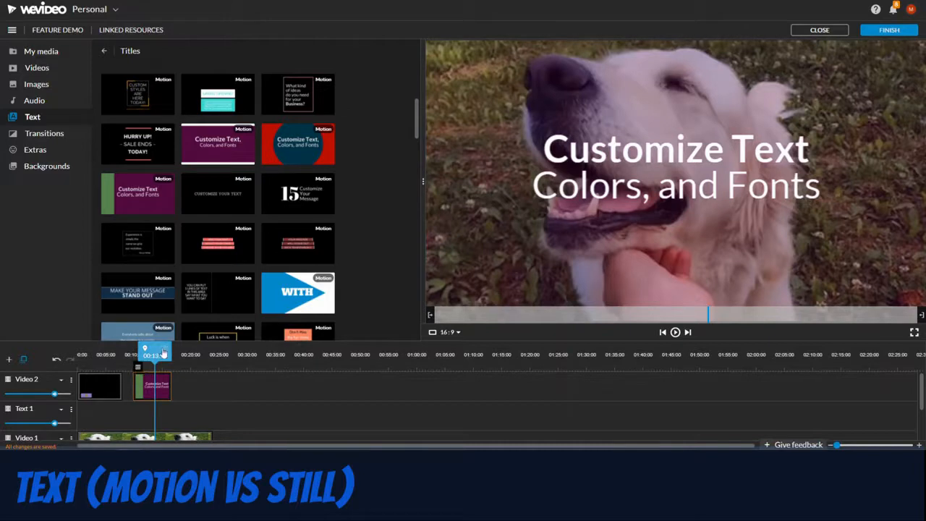
{"action": "left_click_drag", "start_coordinate": [154, 355], "coordinate": [225, 355]}
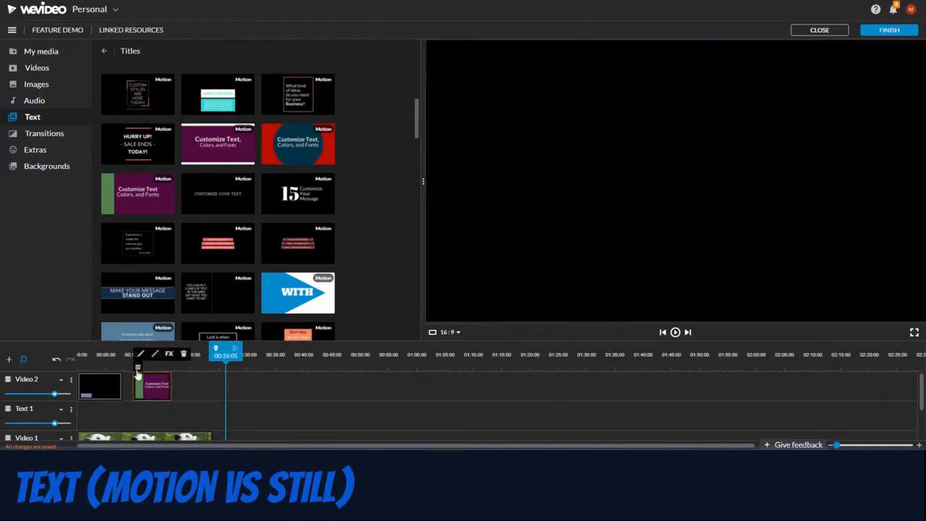
{"action": "left_click", "coordinate": [140, 356]}
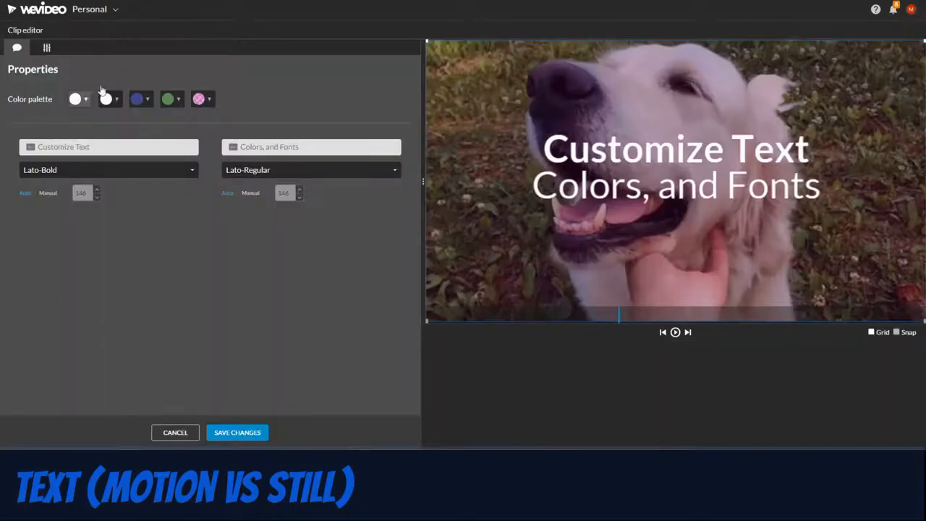
{"action": "left_click", "coordinate": [147, 100]}
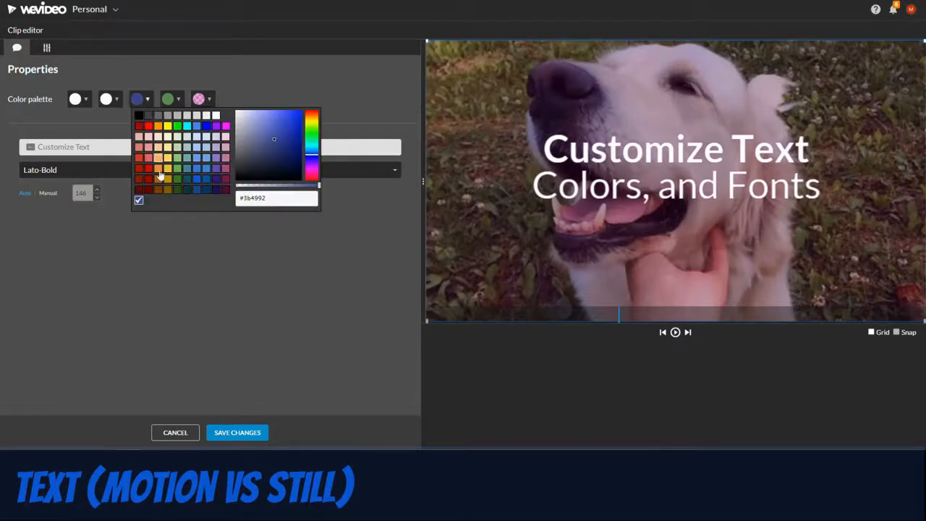
{"action": "left_click", "coordinate": [186, 126]}
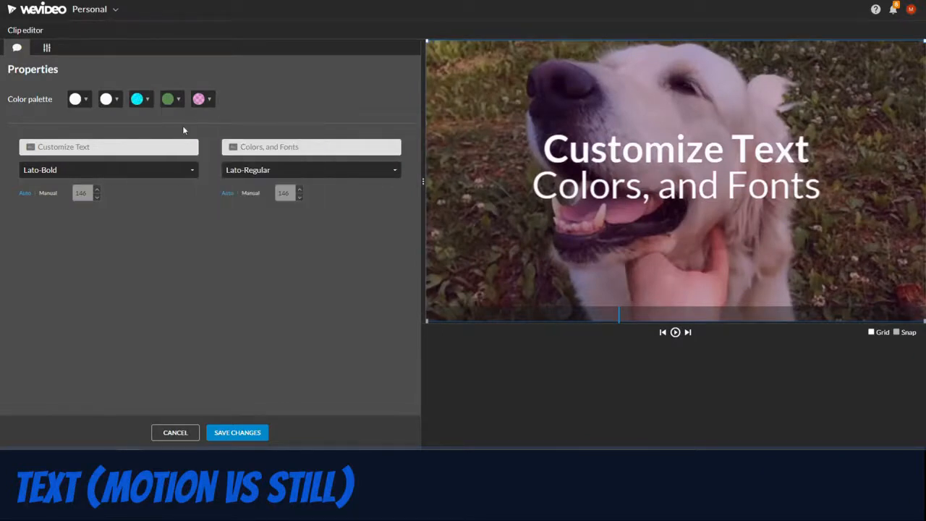
Step: Replace the motion title's first text line with "Test" and save the changes
{"action": "triple_click", "coordinate": [126, 147]}
{"action": "key", "text": "BackSpace"}
{"action": "type", "text": "Test"}
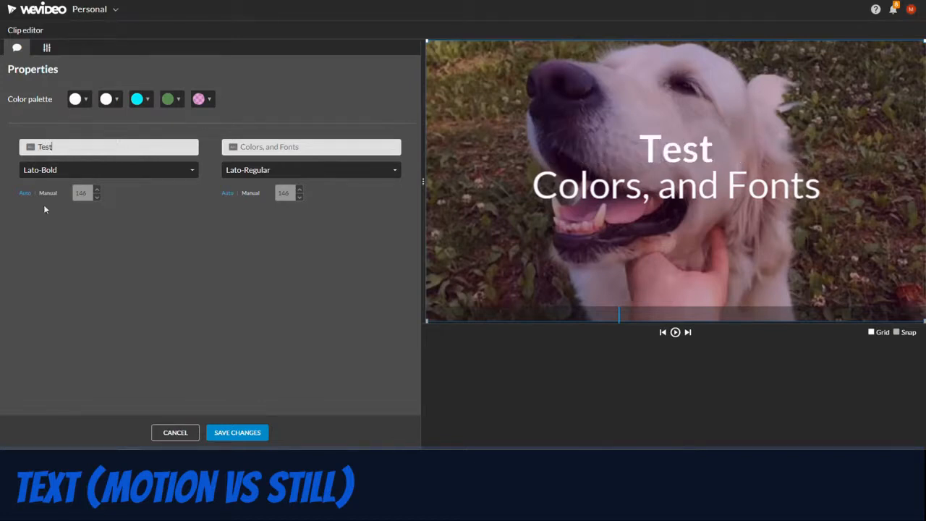
{"action": "left_click", "coordinate": [233, 436]}
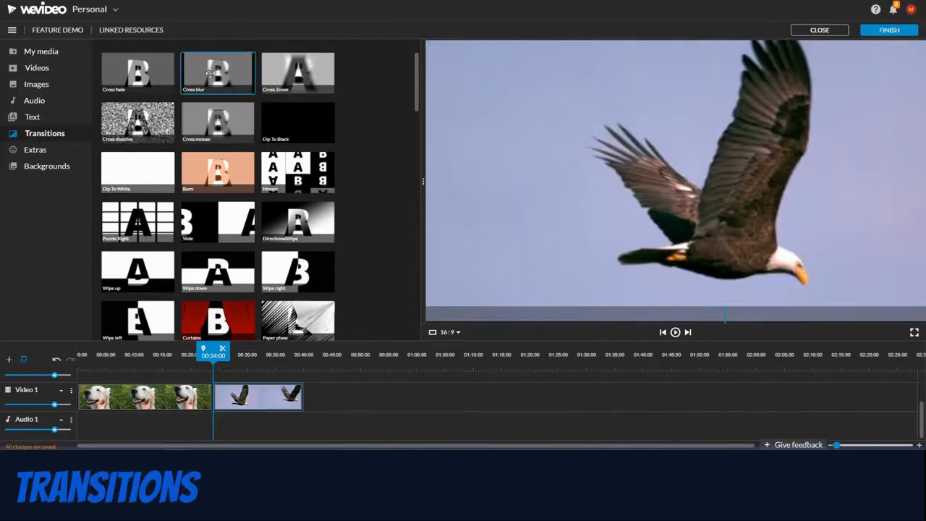
Step: Add a Cross blur transition between the dog and eagle clips on the Video 1 track and play it back from about 00:20:14
{"action": "mouse_move", "coordinate": [212, 73]}
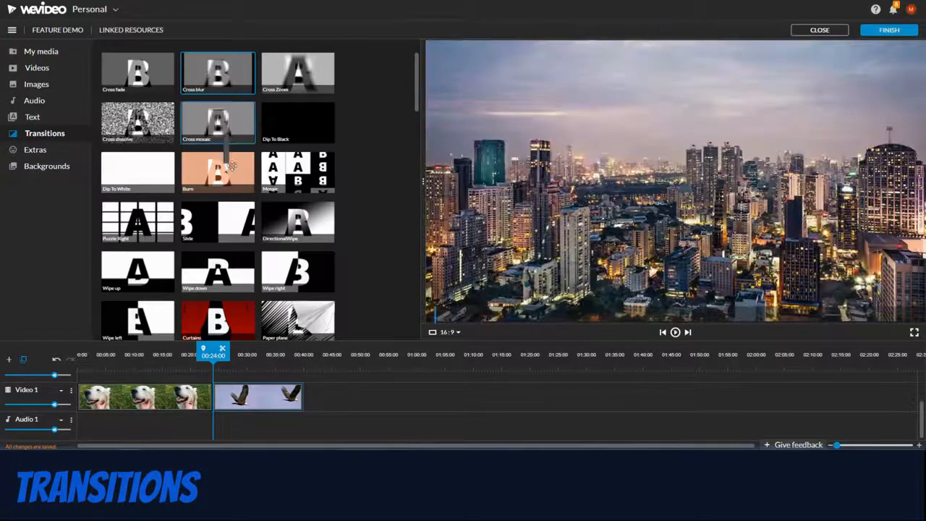
{"action": "left_click", "coordinate": [211, 371]}
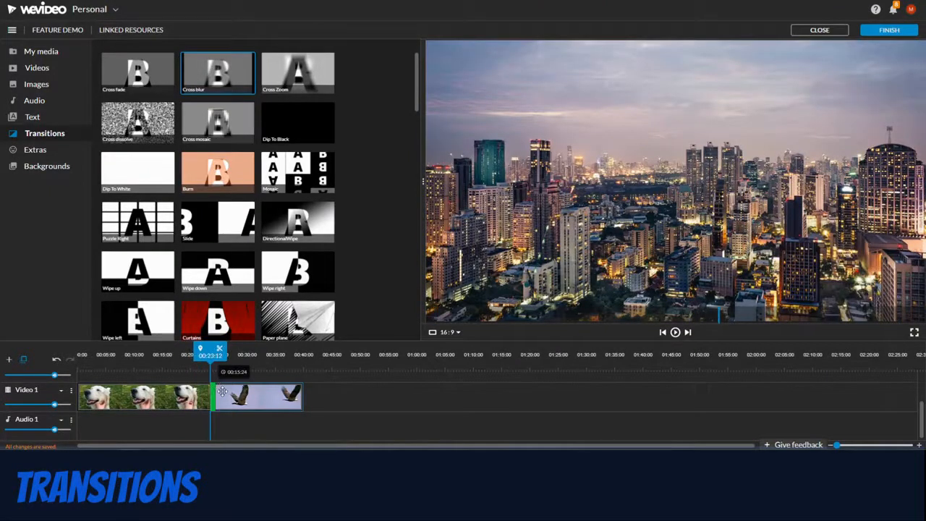
{"action": "left_click", "coordinate": [222, 391]}
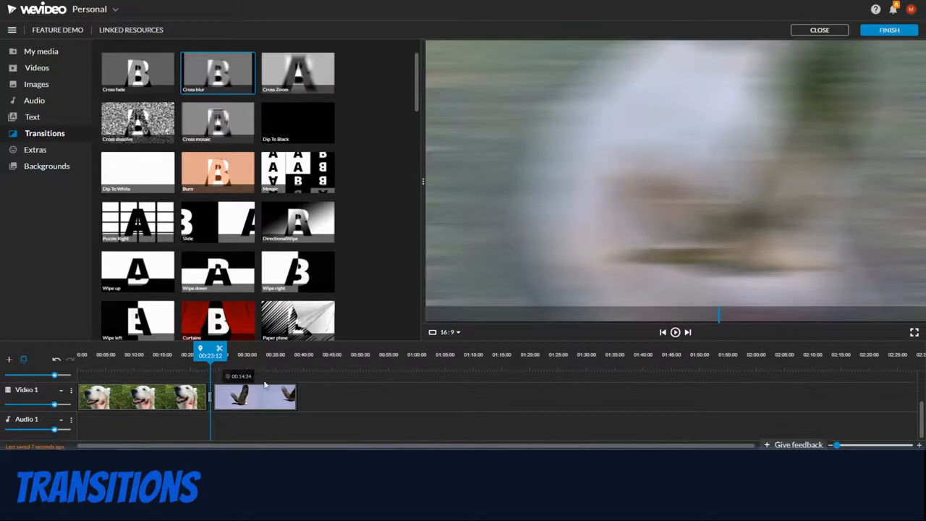
{"action": "mouse_move", "coordinate": [209, 351]}
{"action": "left_mouse_down"}
{"action": "mouse_move", "coordinate": [171, 355]}
{"action": "mouse_move", "coordinate": [193, 354]}
{"action": "left_mouse_up"}
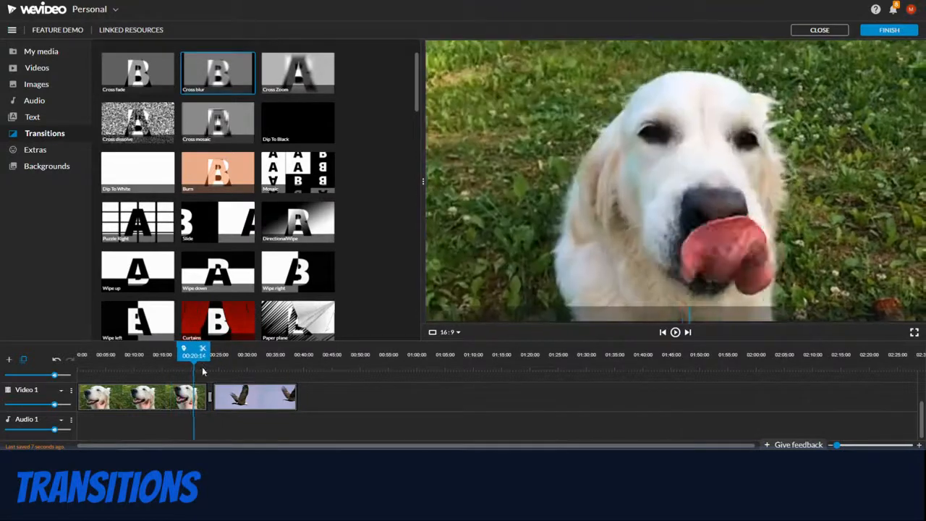
{"action": "left_click", "coordinate": [676, 335]}
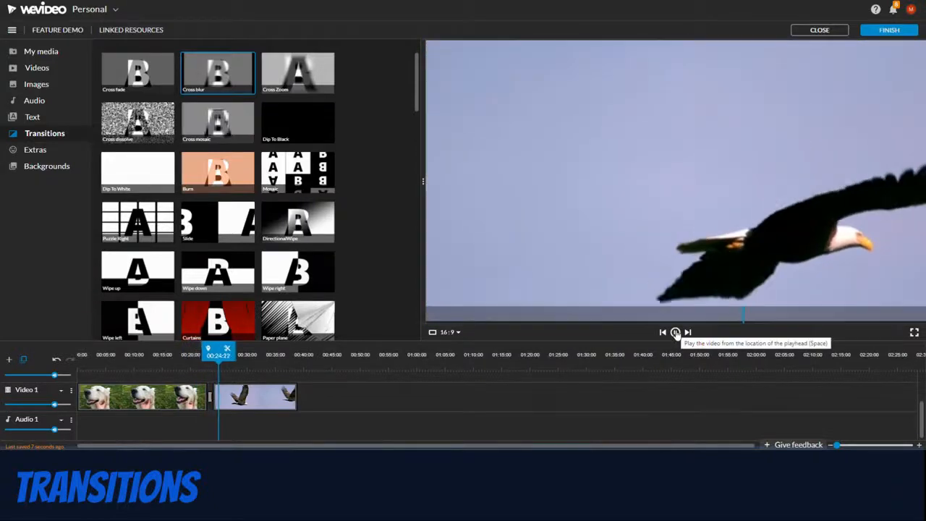
{"action": "left_click", "coordinate": [676, 332]}
Step: Place the blue text callout with an arrow from the extras on the Video 1 track at about 00:46:09
{"action": "left_click", "coordinate": [34, 149]}
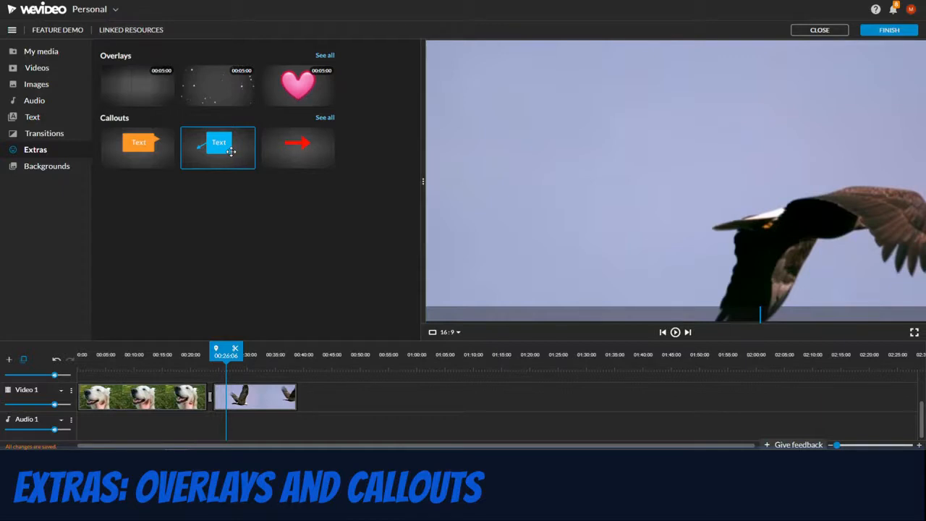
{"action": "left_click_drag", "start_coordinate": [249, 133], "coordinate": [365, 395]}
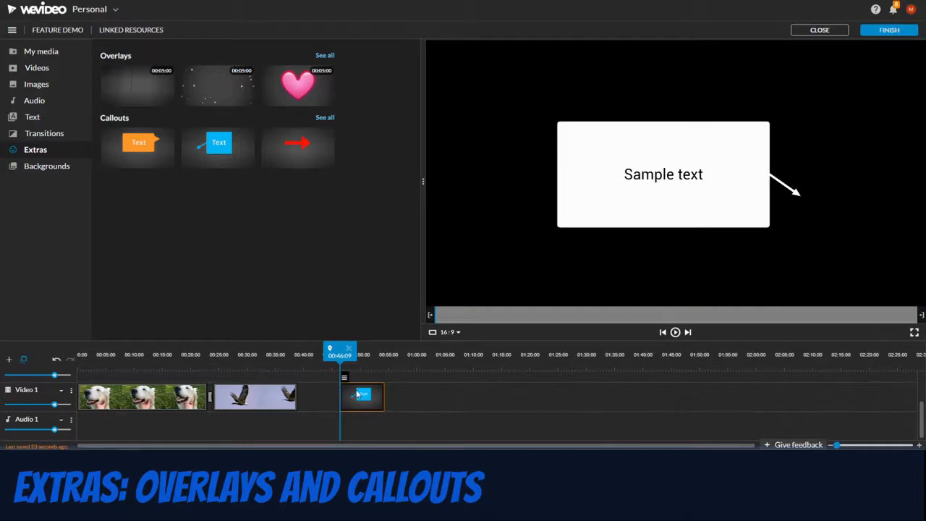
Step: Shrink the sample text callout's text box and reposition the tip of its arrow
{"action": "mouse_move", "coordinate": [346, 371]}
{"action": "left_click", "coordinate": [346, 366]}
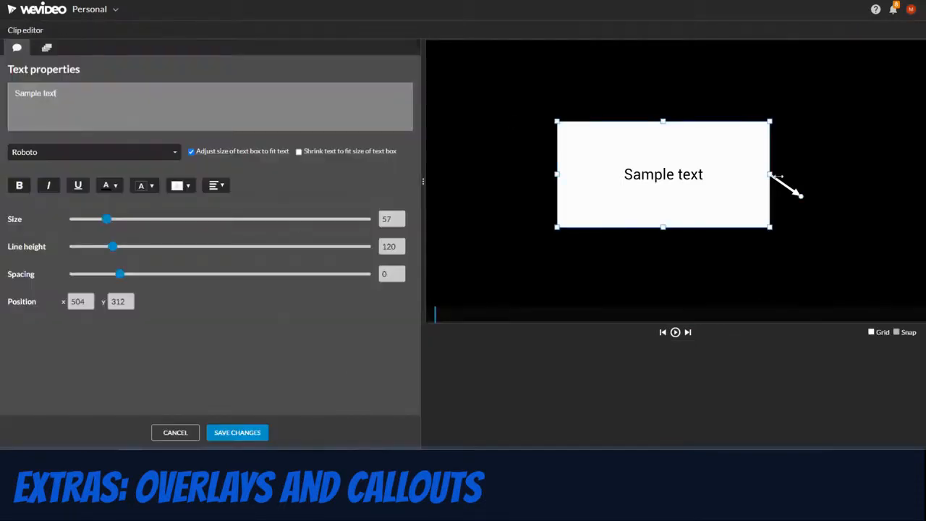
{"action": "left_click_drag", "start_coordinate": [769, 227], "coordinate": [629, 147]}
{"action": "left_click_drag", "start_coordinate": [800, 197], "coordinate": [774, 191]}
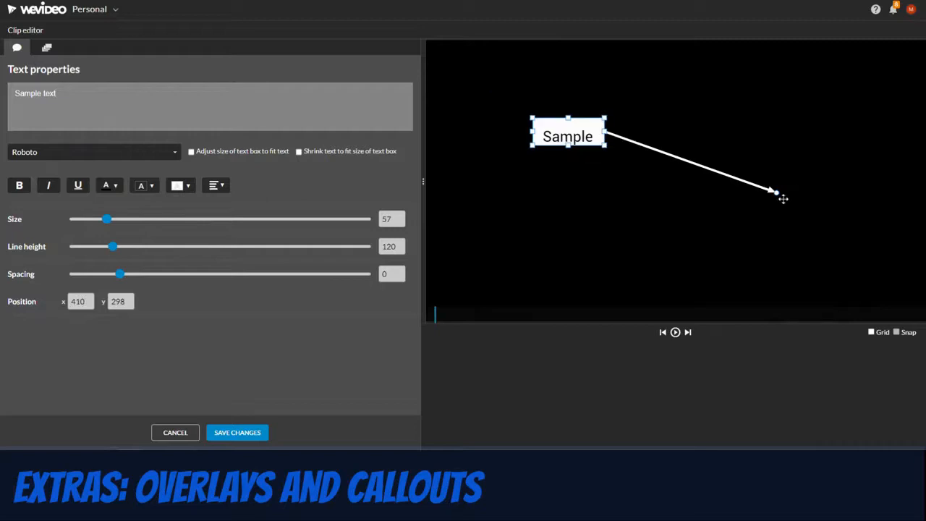
{"action": "left_click_drag", "start_coordinate": [691, 174], "coordinate": [618, 152]}
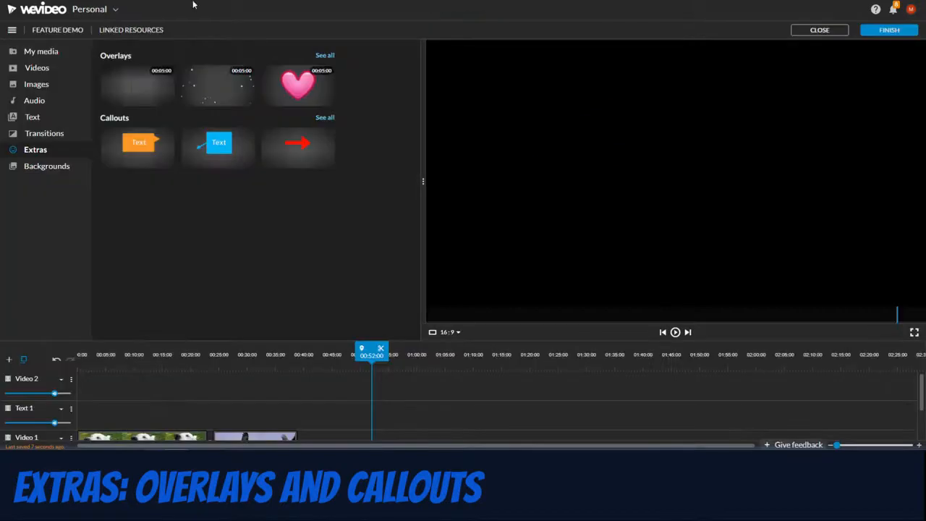
Step: Place the smoke frame overlay at the start of the Text 1 track, above the dog clip, and play it back
{"action": "left_click", "coordinate": [325, 56]}
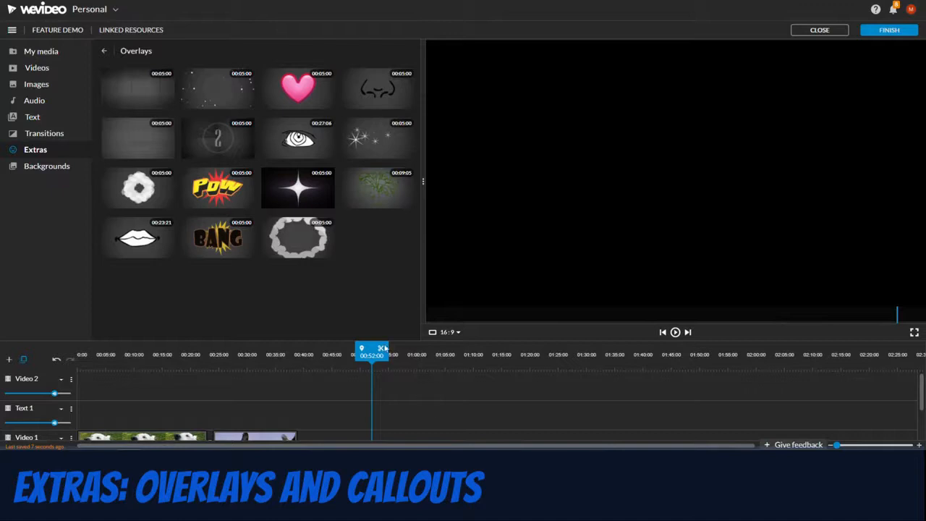
{"action": "left_click_drag", "start_coordinate": [301, 233], "coordinate": [88, 422]}
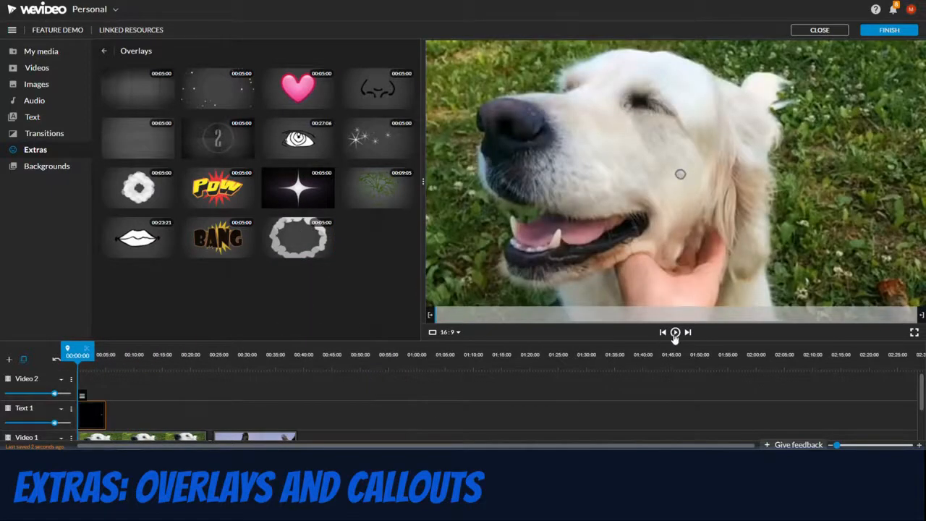
{"action": "left_click", "coordinate": [675, 332]}
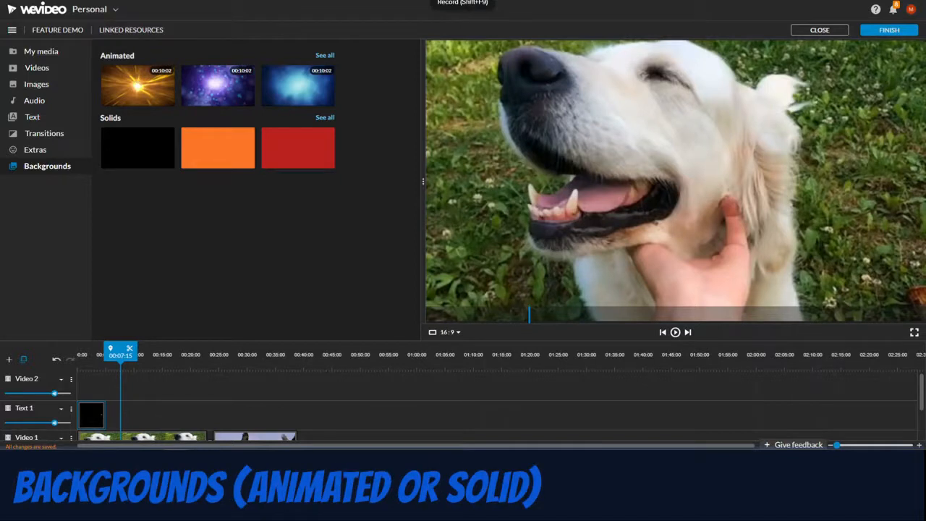
Step: Place the blue cloudy animated background on the Text 1 track at 00:24:00, above the eagle clip, and play it back
{"action": "left_click", "coordinate": [325, 57]}
{"action": "left_click_drag", "start_coordinate": [286, 138], "coordinate": [226, 421]}
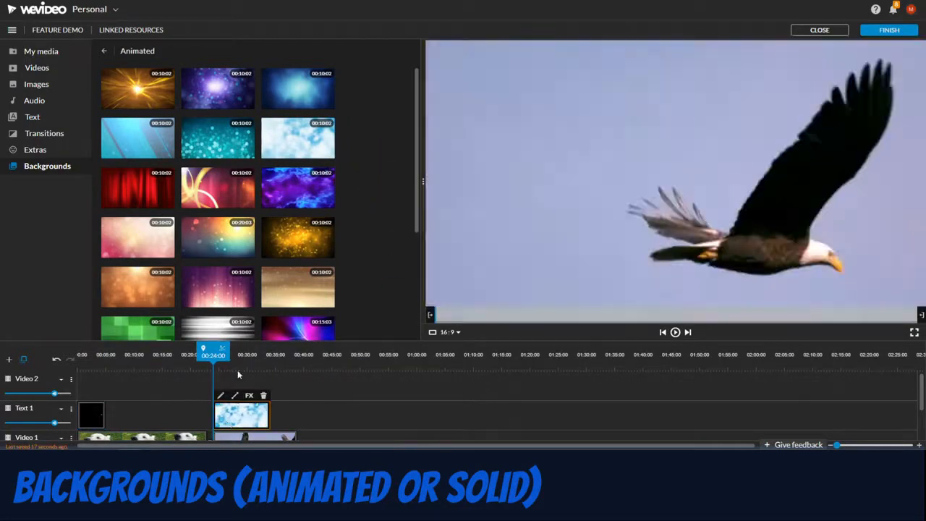
{"action": "left_click", "coordinate": [675, 332]}
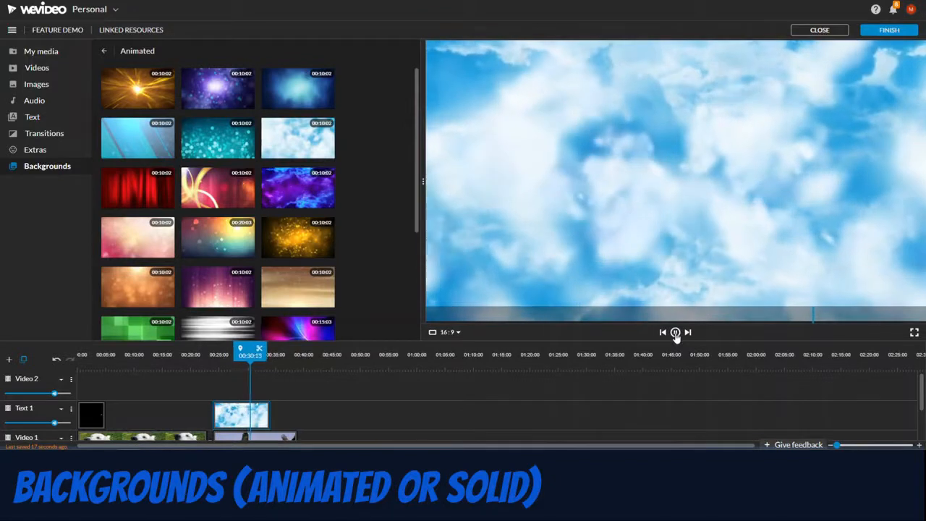
{"action": "left_click", "coordinate": [675, 333]}
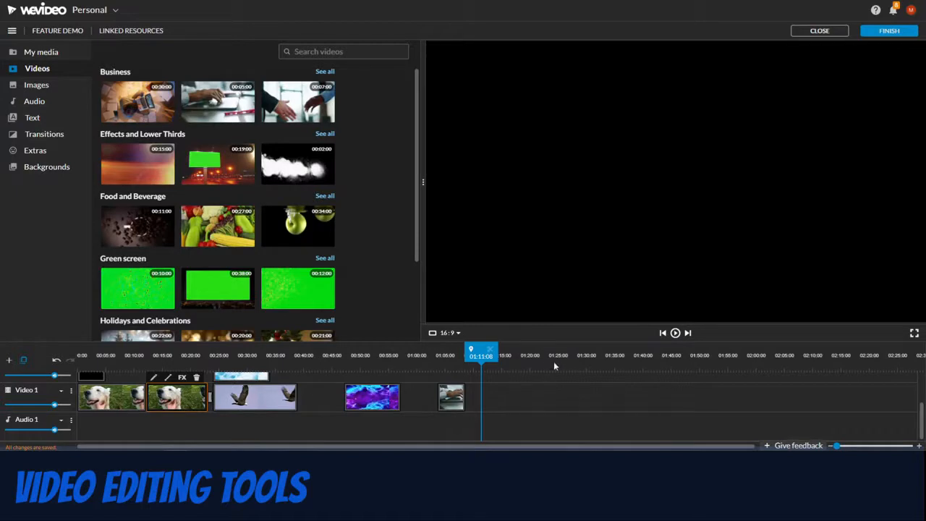
Step: Split the purple nebula clip on the Video 1 track at about 00:51:19 and move its second part away from the first
{"action": "left_click_drag", "start_coordinate": [482, 354], "coordinate": [369, 358]}
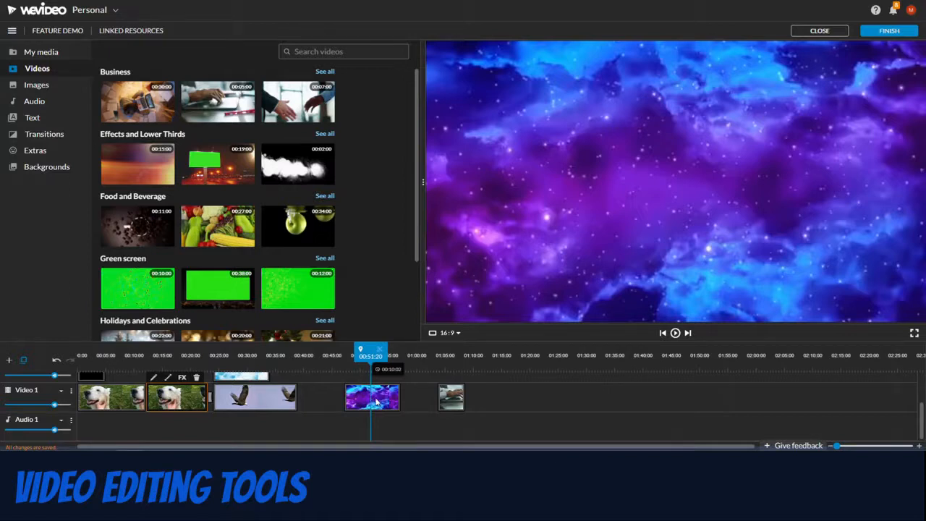
{"action": "left_click", "coordinate": [375, 403]}
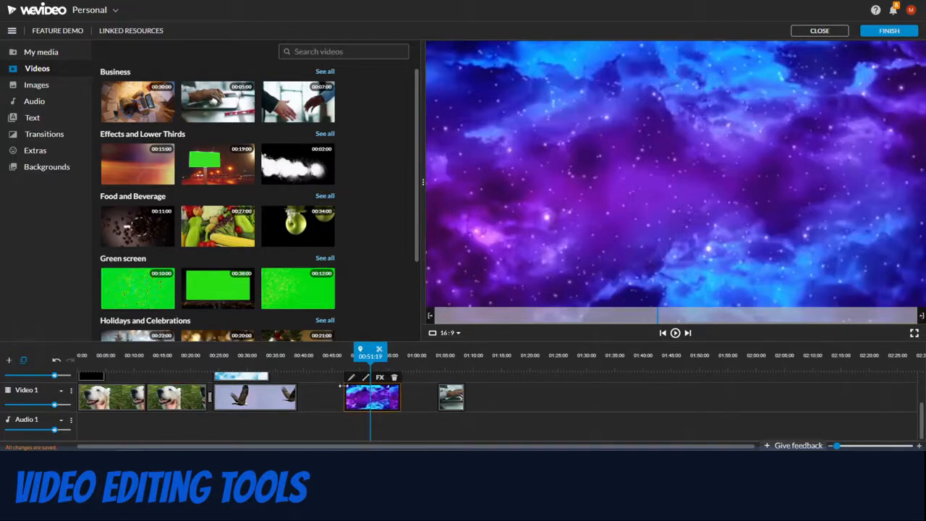
{"action": "left_click", "coordinate": [381, 353]}
{"action": "left_click_drag", "start_coordinate": [382, 410], "coordinate": [397, 407]}
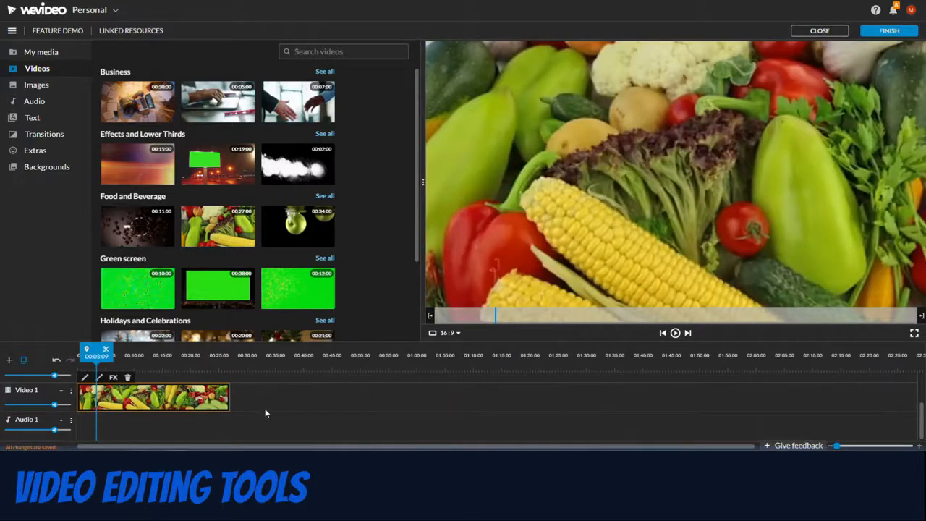
Step: Open the vegetable clip for editing, flip it horizontally, rotate it counterclockwise, and try fitting it inside the frame and filling the frame
{"action": "left_click", "coordinate": [84, 378]}
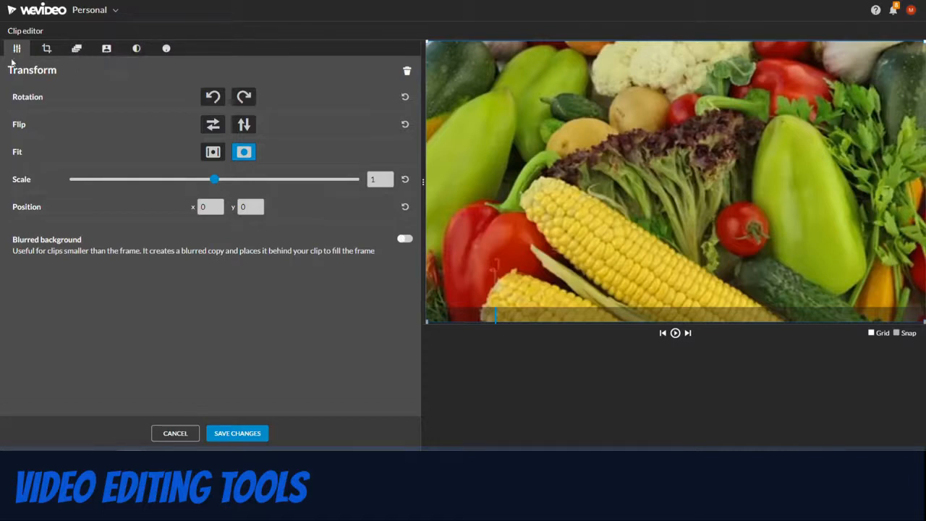
{"action": "left_click", "coordinate": [212, 126]}
{"action": "left_click", "coordinate": [213, 97]}
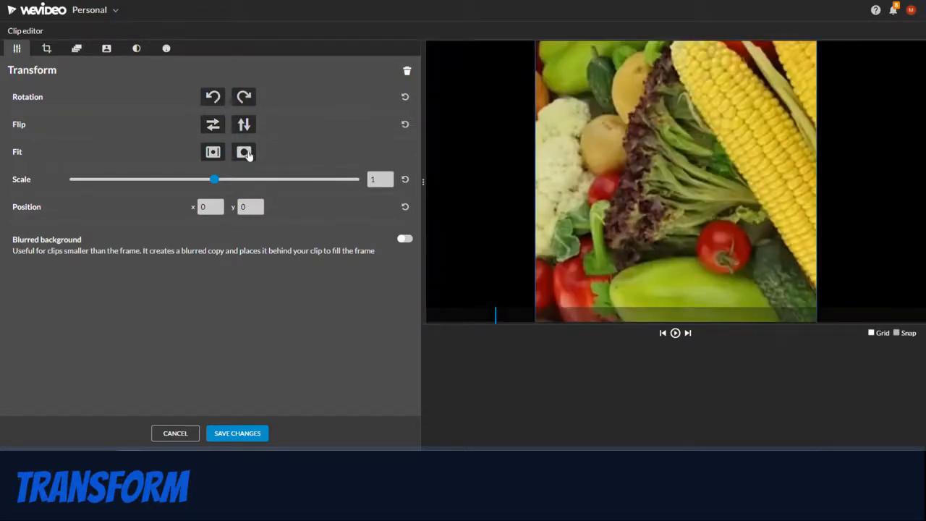
{"action": "left_click", "coordinate": [212, 151]}
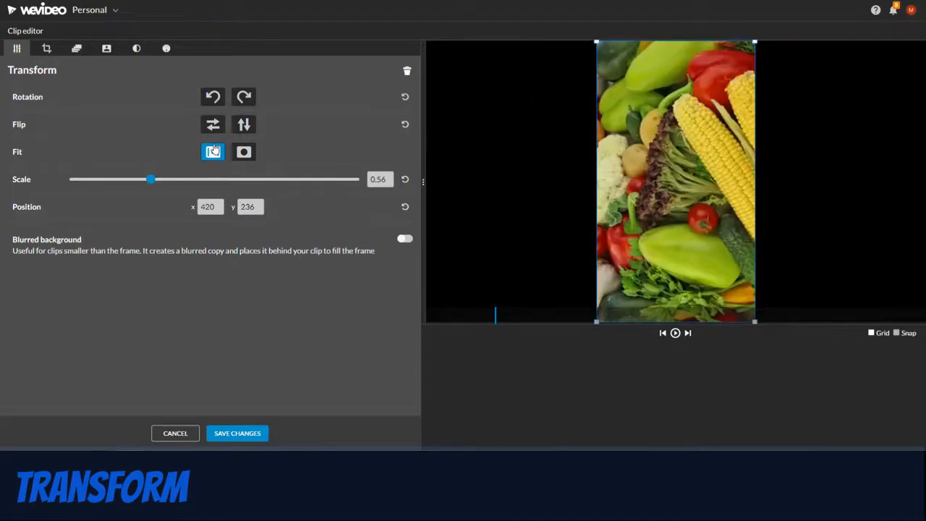
{"action": "left_click", "coordinate": [245, 155]}
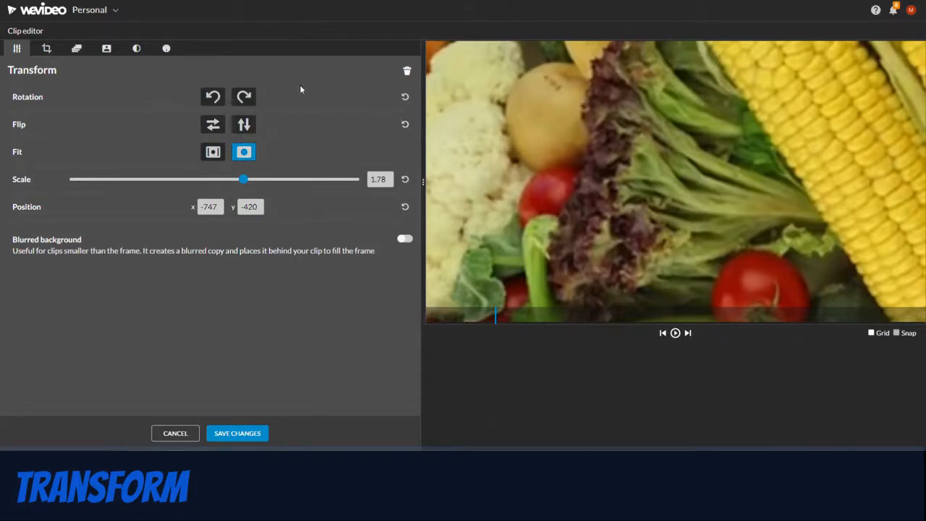
Step: Reset the vegetable clip's rotation, flip and scale, and try cropping it from the upper-left corner to near the image center
{"action": "left_click", "coordinate": [405, 98]}
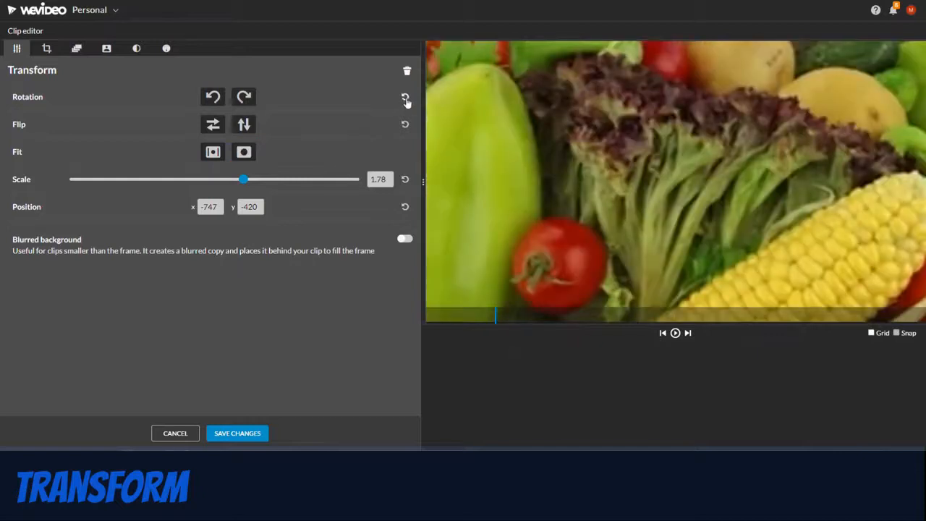
{"action": "left_click", "coordinate": [405, 125]}
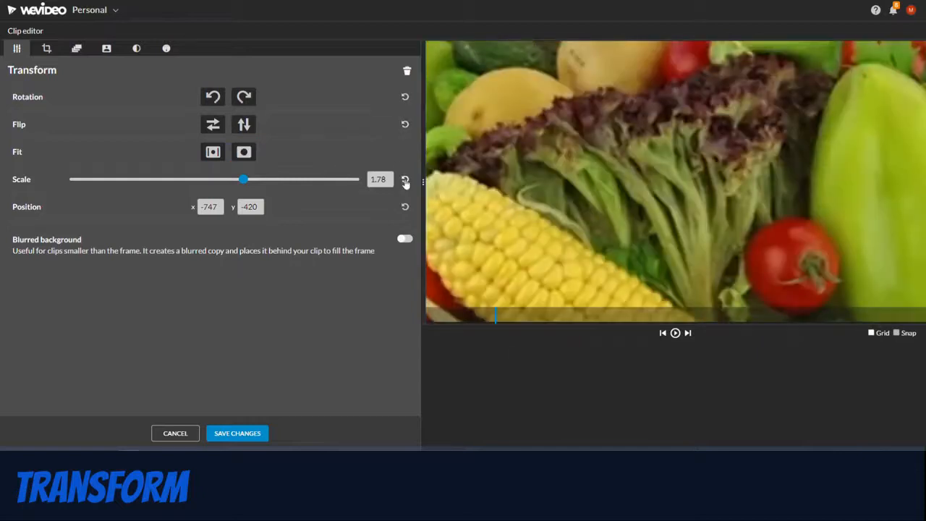
{"action": "left_click", "coordinate": [405, 180]}
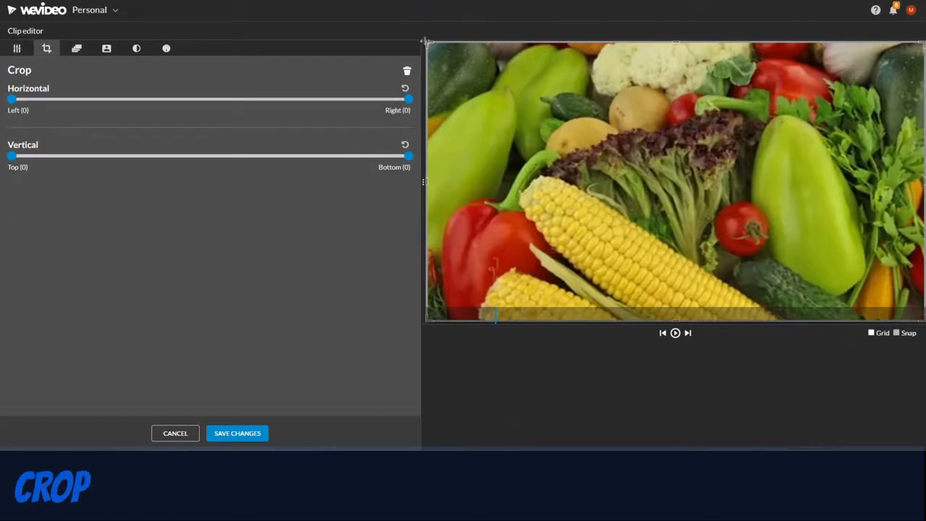
{"action": "left_click_drag", "start_coordinate": [429, 44], "coordinate": [679, 207]}
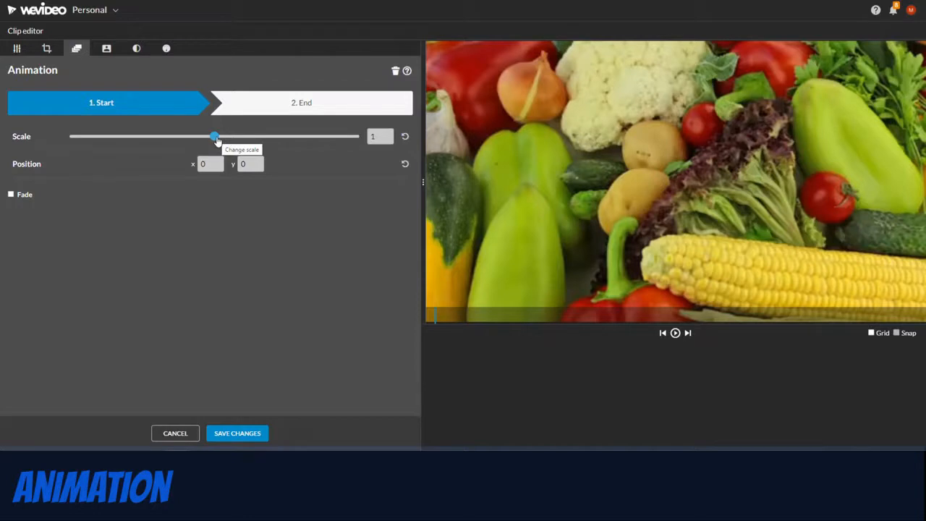
Step: Animate the vegetable clip from a start scale of 0.56 to an end scale of 1, save the changes and play it back
{"action": "left_click_drag", "start_coordinate": [214, 139], "coordinate": [150, 147]}
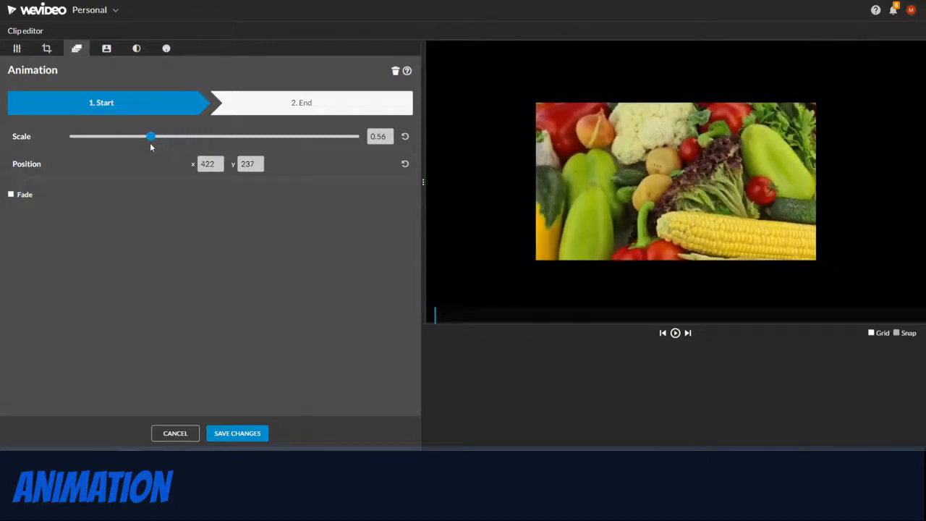
{"action": "left_click", "coordinate": [290, 104]}
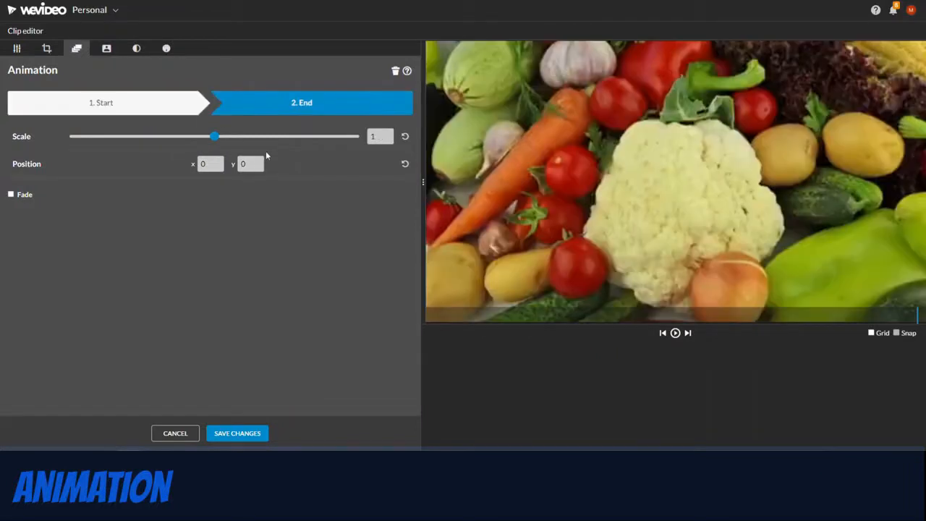
{"action": "left_click", "coordinate": [238, 436]}
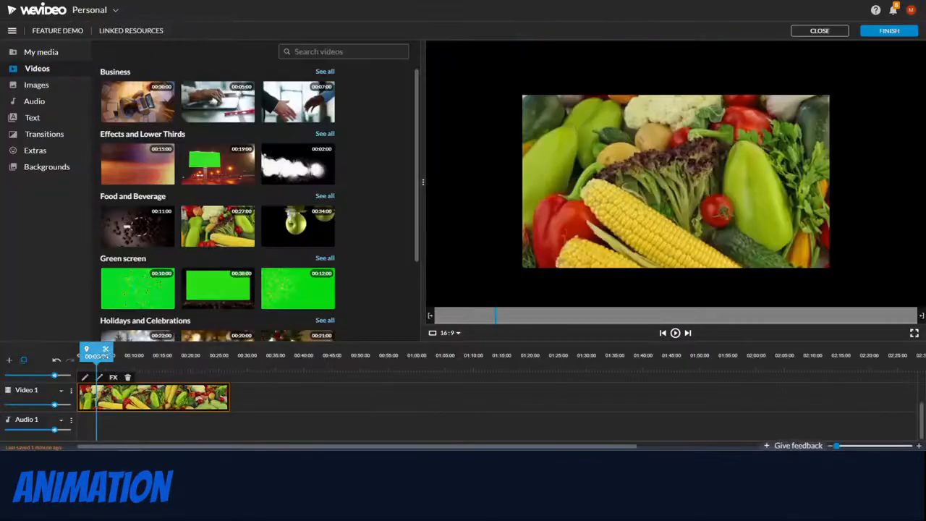
{"action": "left_click", "coordinate": [675, 334]}
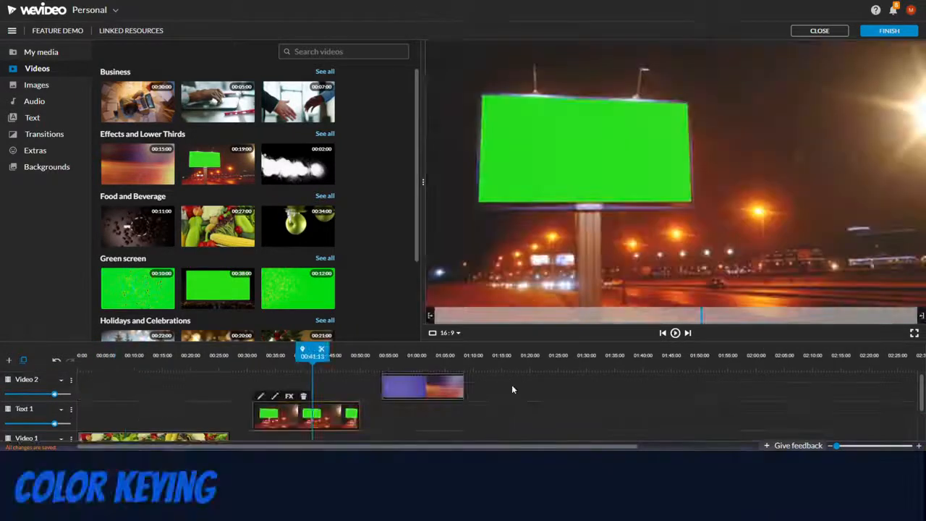
Step: Key out the green (2ae020) of the billboard screen in its clip and save the changes
{"action": "left_click", "coordinate": [260, 396]}
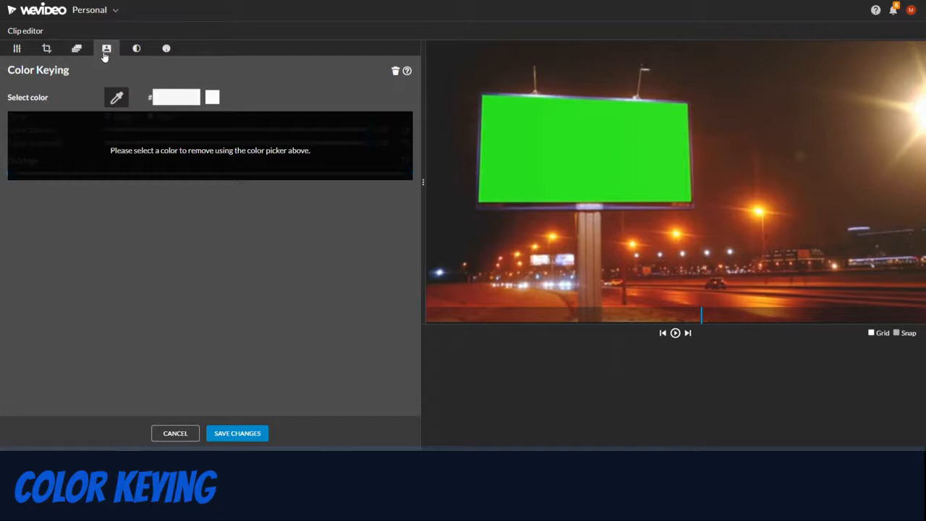
{"action": "left_click", "coordinate": [118, 99]}
{"action": "left_click", "coordinate": [607, 130]}
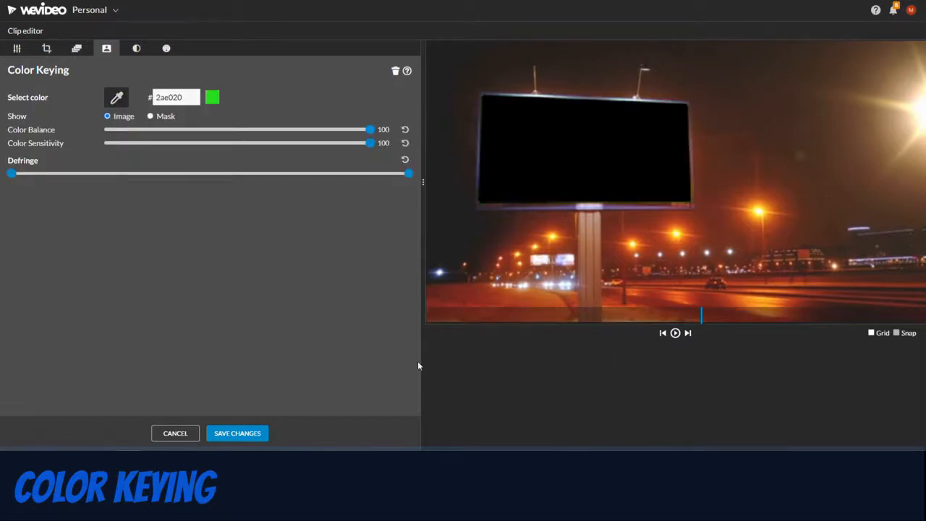
{"action": "left_click", "coordinate": [239, 433]}
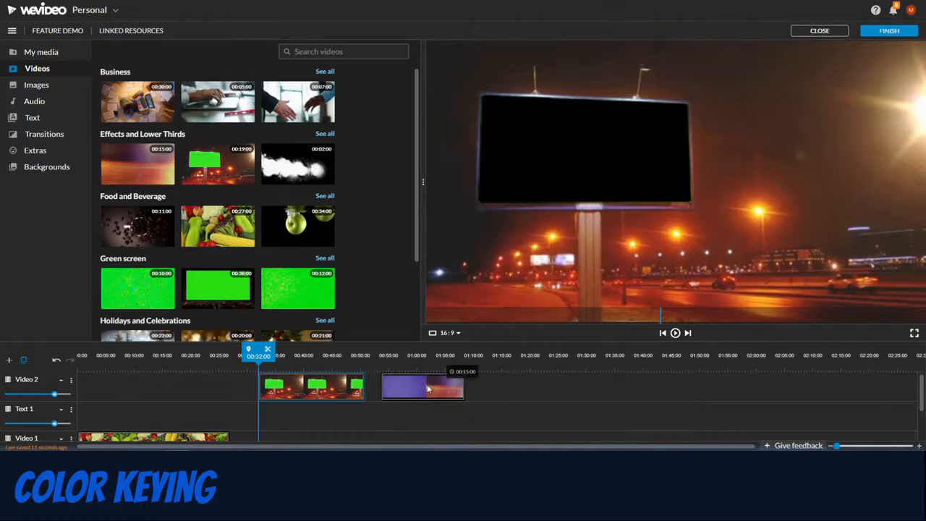
Step: Move the blurred light-streak clip to the Text 1 track at 00:32:00, beneath the billboard clip, and play the result
{"action": "left_click_drag", "start_coordinate": [425, 391], "coordinate": [306, 409]}
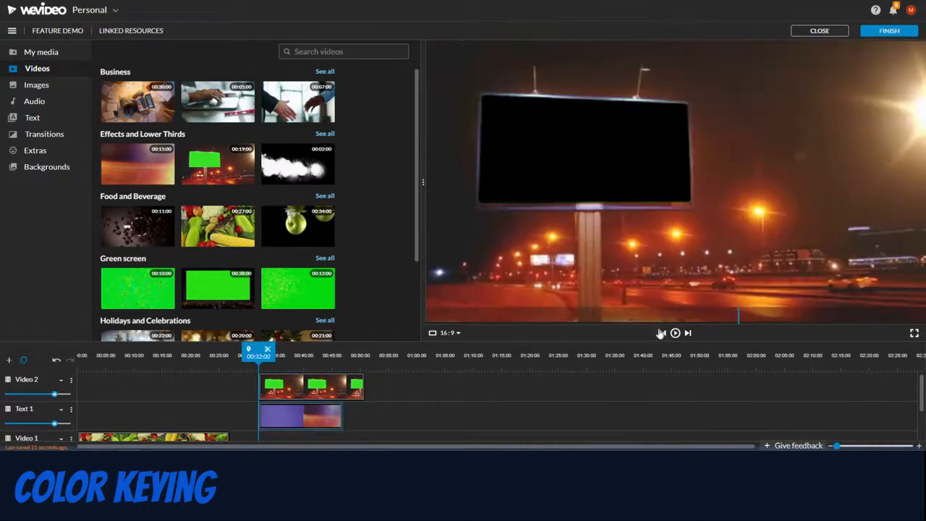
{"action": "left_click", "coordinate": [675, 334]}
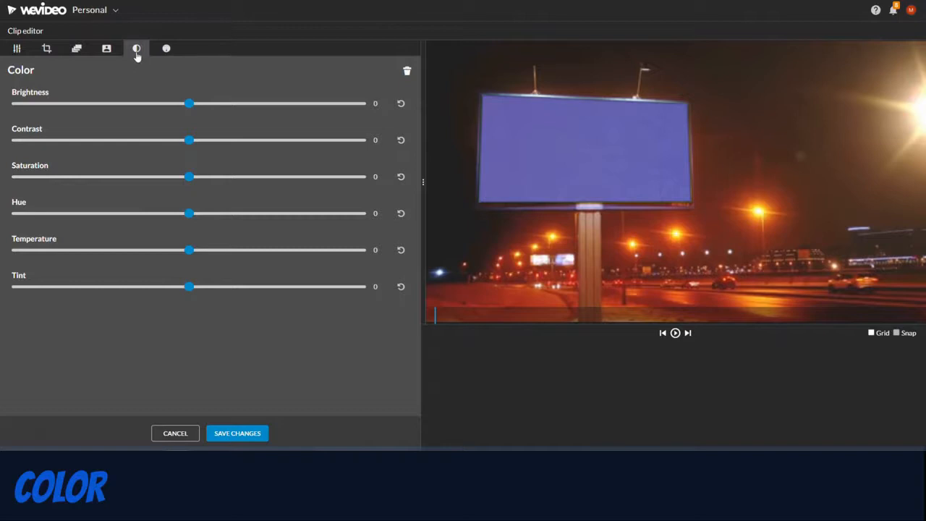
Step: Raise the billboard clip's brightness to 12 and reset it
{"action": "left_click_drag", "start_coordinate": [189, 103], "coordinate": [213, 115]}
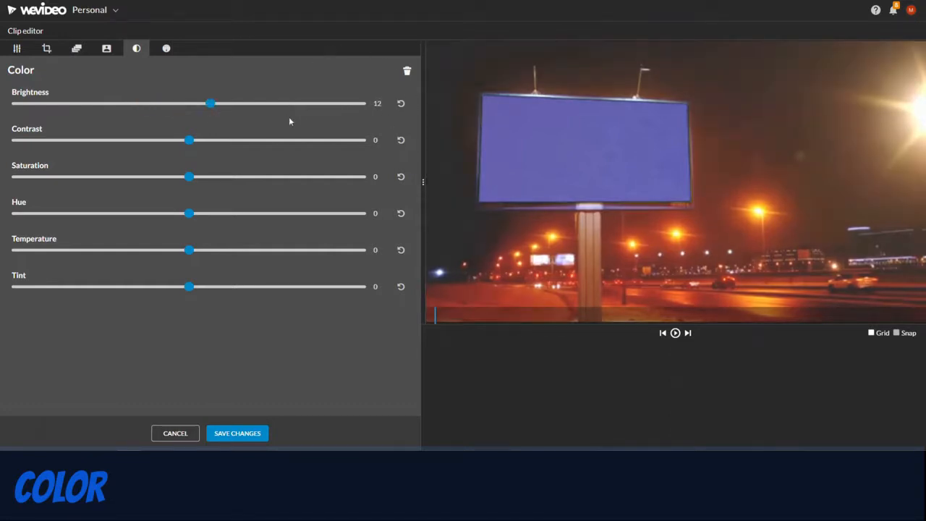
{"action": "left_click", "coordinate": [402, 105]}
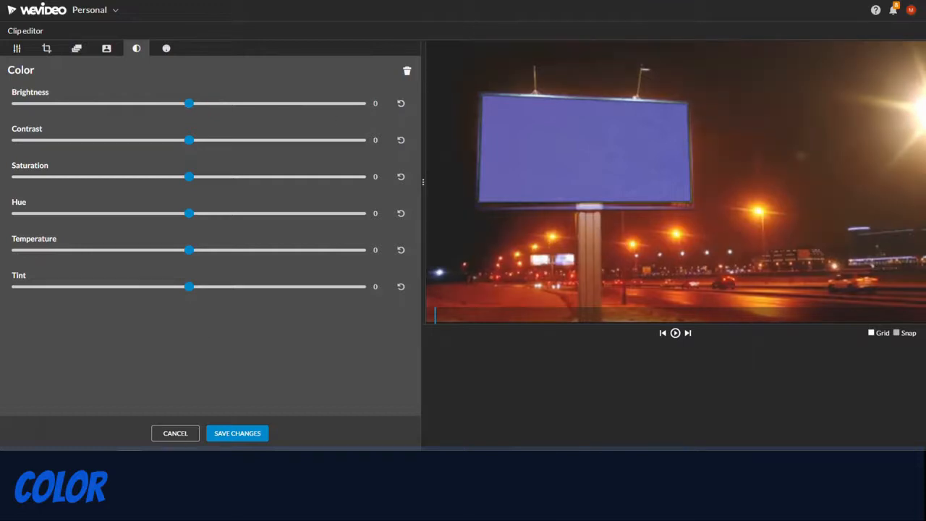
Step: Speed up the billboard clip to near the fastest setting, save the changes and play it back
{"action": "left_click", "coordinate": [168, 50]}
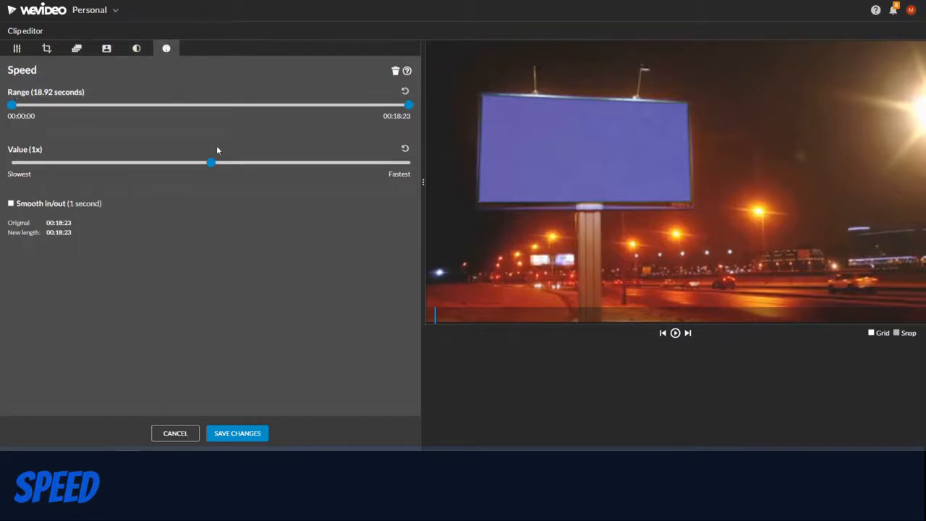
{"action": "left_click_drag", "start_coordinate": [215, 167], "coordinate": [375, 166]}
{"action": "left_click", "coordinate": [237, 434]}
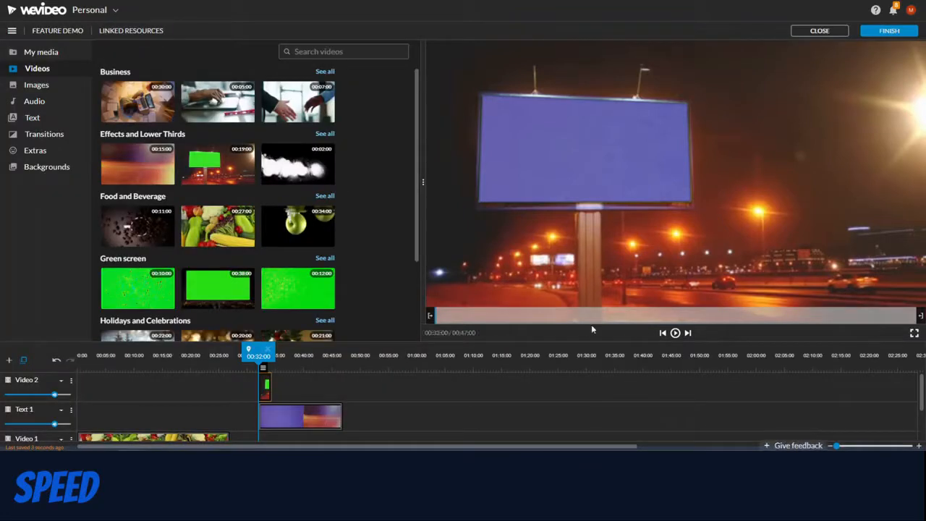
{"action": "left_click", "coordinate": [675, 333]}
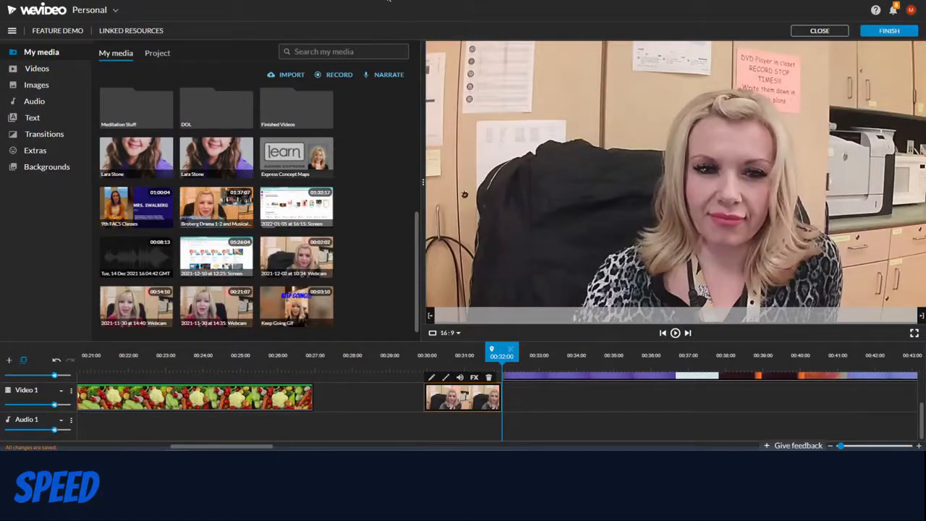
Step: Give the webcam clip's audio a 1-second fade in and fade out and switch the clip's volume off
{"action": "left_click", "coordinate": [461, 379]}
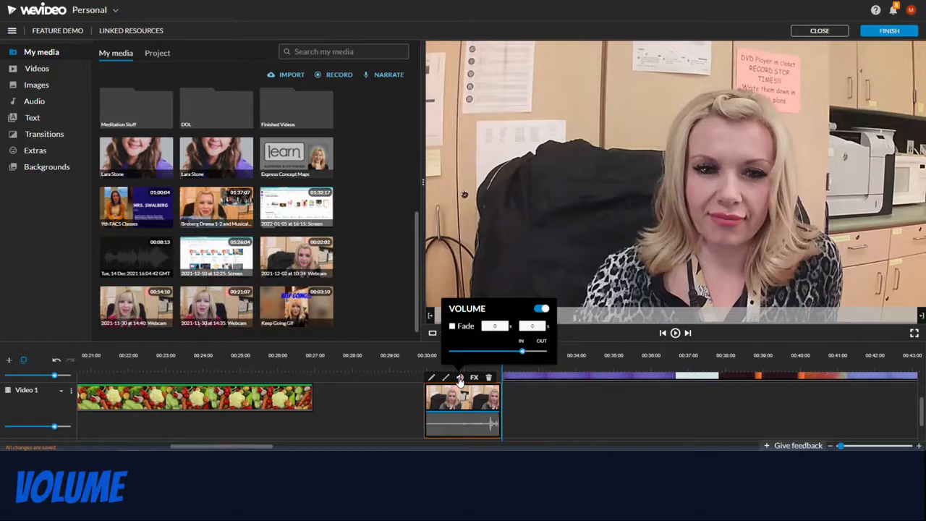
{"action": "mouse_move", "coordinate": [524, 354]}
{"action": "left_mouse_down"}
{"action": "mouse_move", "coordinate": [535, 354]}
{"action": "mouse_move", "coordinate": [479, 353]}
{"action": "mouse_move", "coordinate": [522, 353]}
{"action": "left_mouse_up"}
{"action": "left_click", "coordinate": [451, 327]}
{"action": "left_click", "coordinate": [543, 310]}
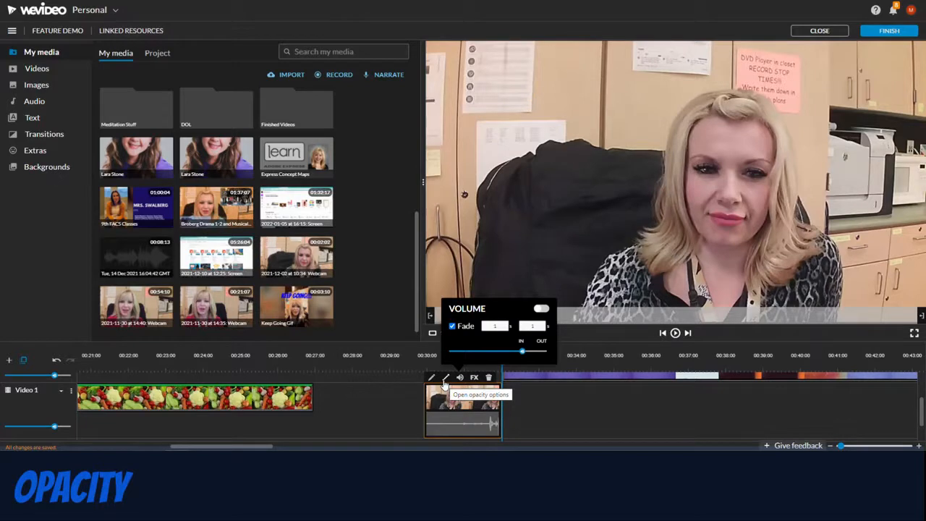
Step: Fade the webcam clip's opacity in and out over 1 second each and play it back from 00:29:20
{"action": "left_click", "coordinate": [445, 378]}
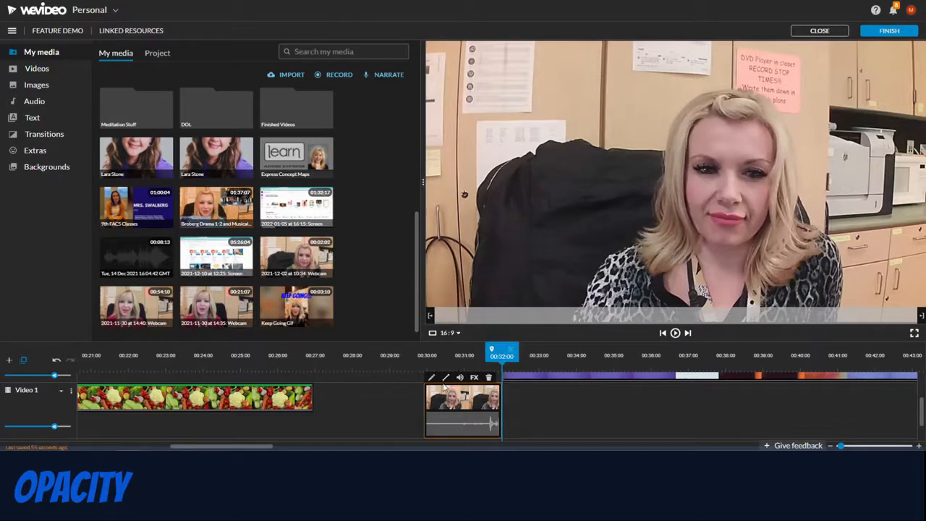
{"action": "scroll", "coordinate": [472, 424], "scroll_direction": "up", "scroll_amount": 2}
{"action": "scroll", "coordinate": [492, 393], "scroll_direction": "down", "scroll_amount": 3}
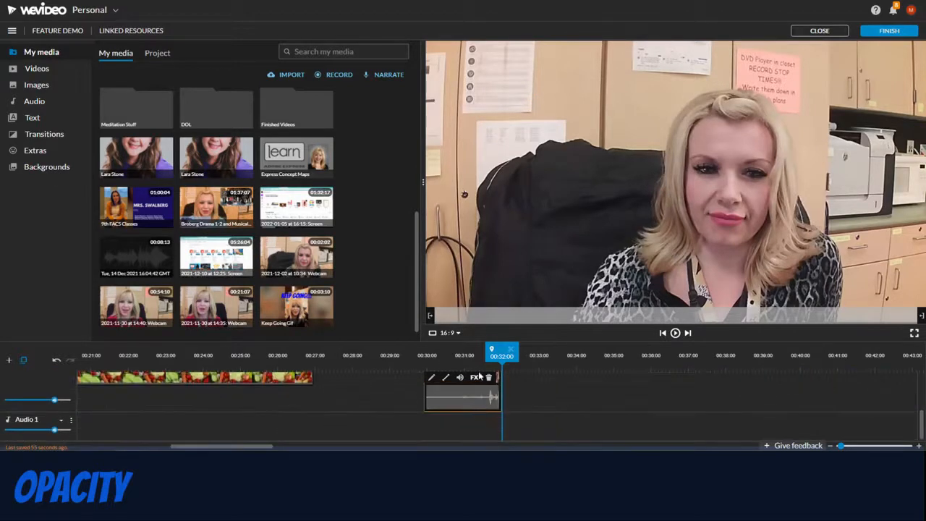
{"action": "left_click", "coordinate": [446, 379]}
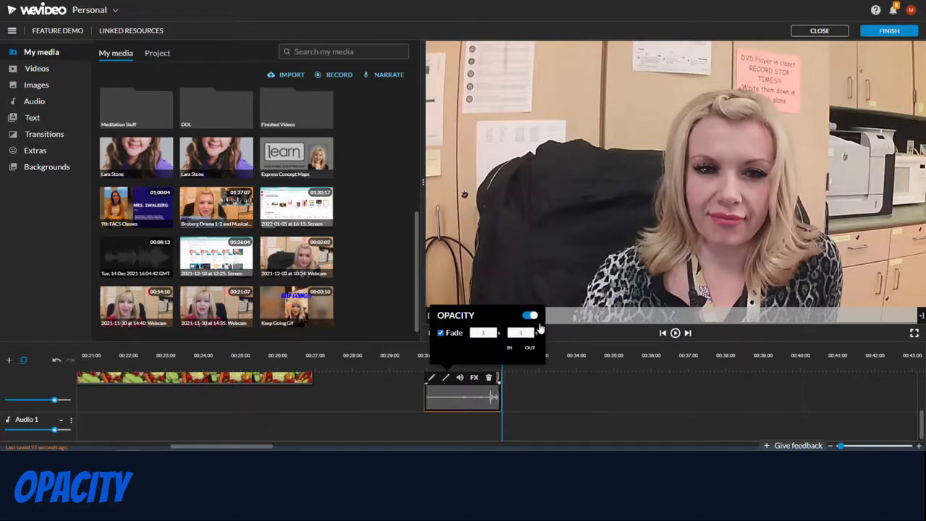
{"action": "left_click", "coordinate": [551, 406]}
{"action": "left_click_drag", "start_coordinate": [501, 352], "coordinate": [419, 371]}
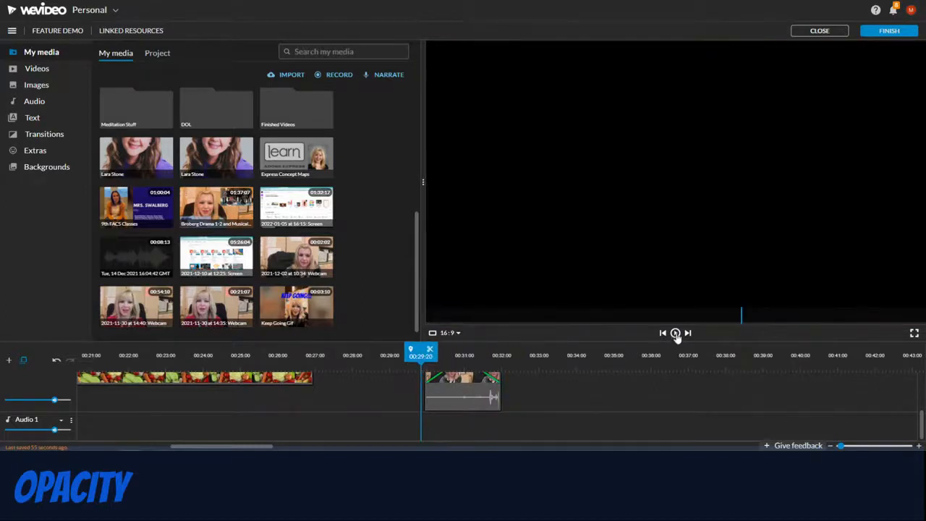
{"action": "left_click", "coordinate": [675, 333]}
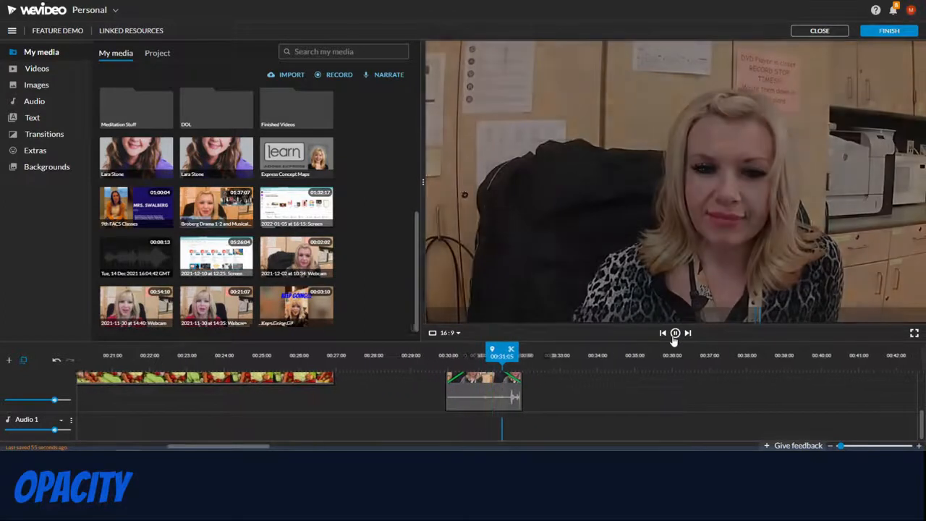
{"action": "left_click", "coordinate": [675, 335]}
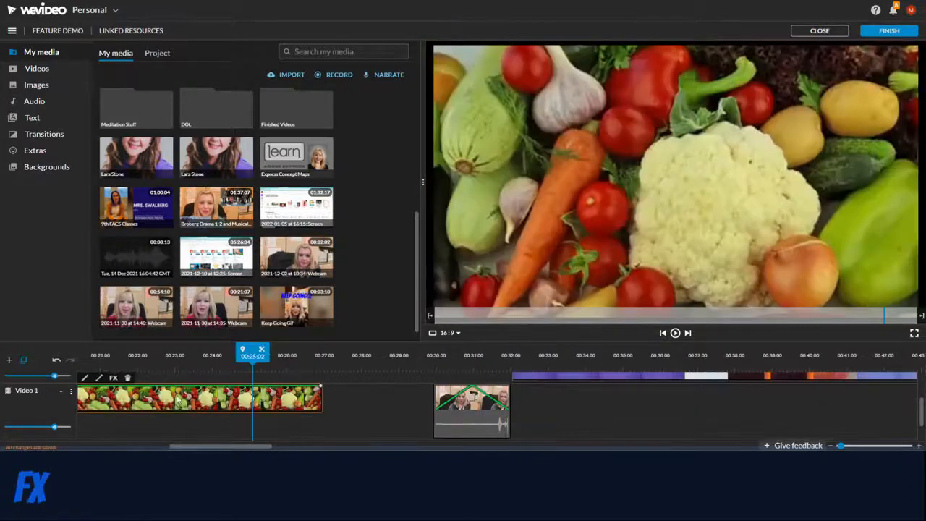
Step: Examine the effects offered for the vegetable clip on the Video 1 track, including Dream
{"action": "left_click", "coordinate": [113, 378]}
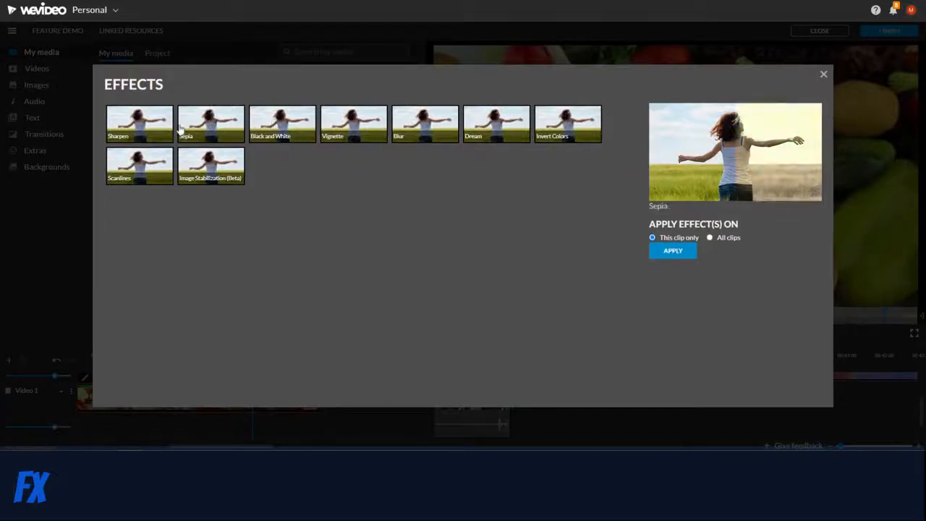
{"action": "left_click", "coordinate": [510, 126]}
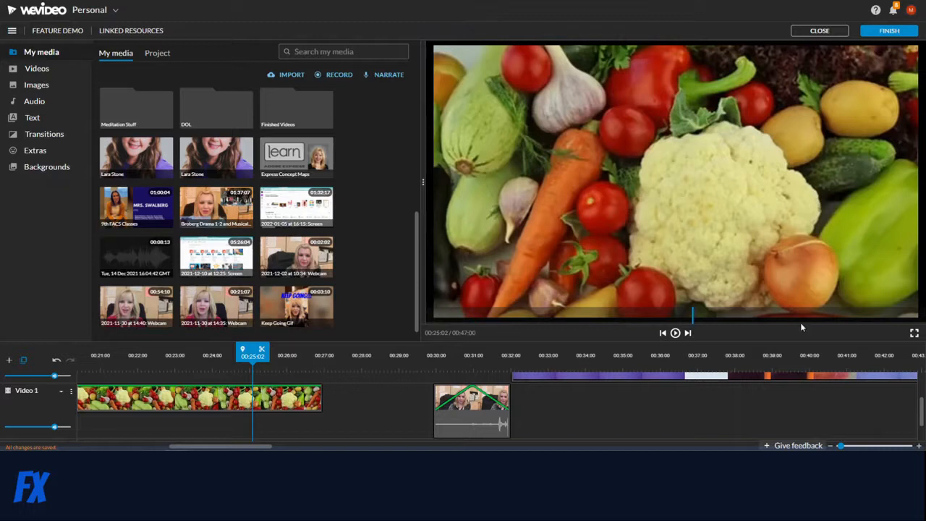
Step: Finish the project and export it as an SD 852x480 video named Feature Demo, adding Google Drive as a destination
{"action": "left_click", "coordinate": [889, 32]}
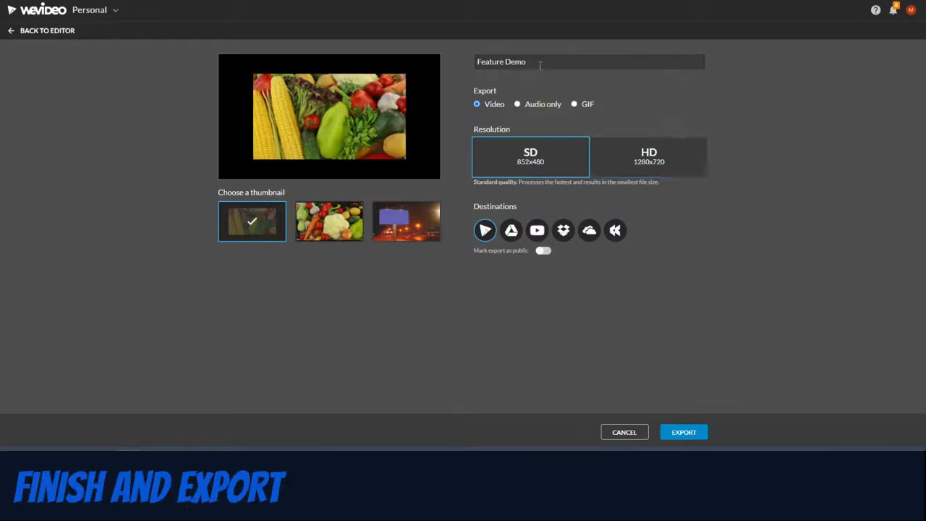
{"action": "left_click", "coordinate": [511, 232]}
{"action": "left_click", "coordinate": [685, 433]}
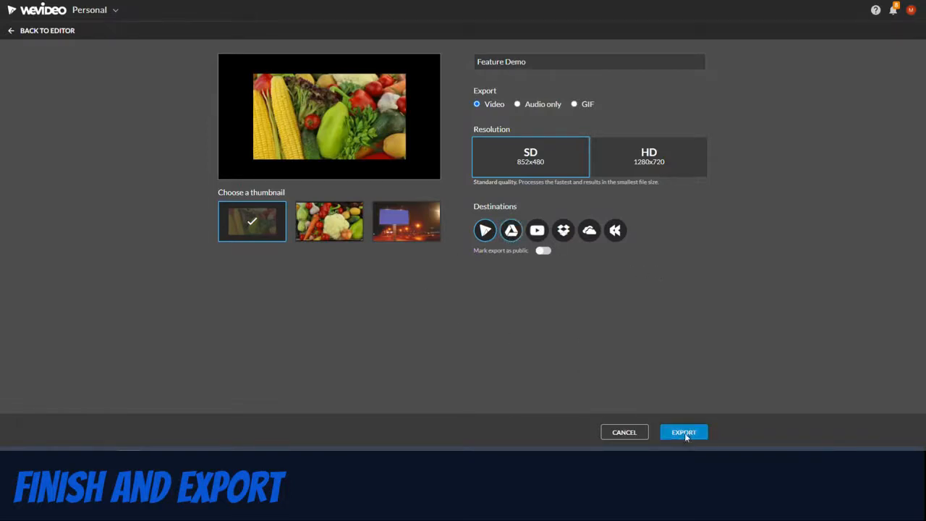